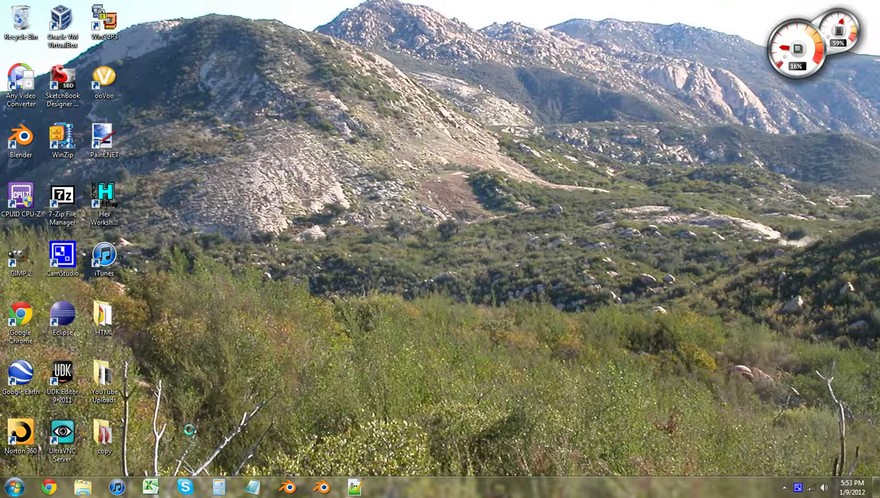
# - Launch Blender from the Windows taskbar
pyautogui.click(324, 480)
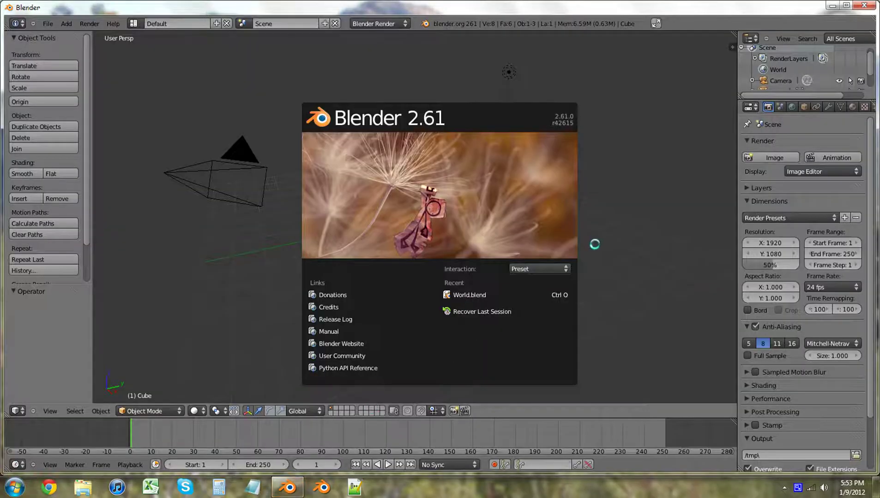
# - Close the splash screen and delete the default cube, leaving only camera and lamp
pyautogui.click(618, 258)
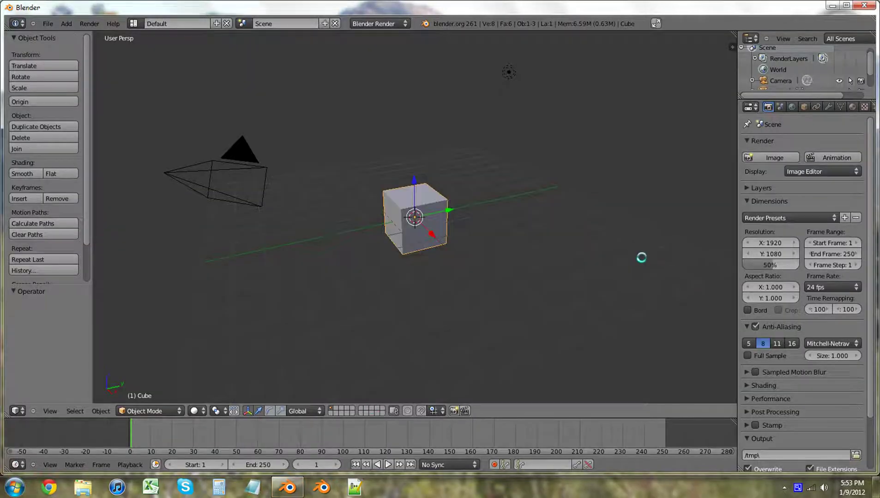
pyautogui.moveTo(452, 288); pyautogui.dragTo(427, 297, button='middle')
pyautogui.press('x')
pyautogui.click(428, 297)
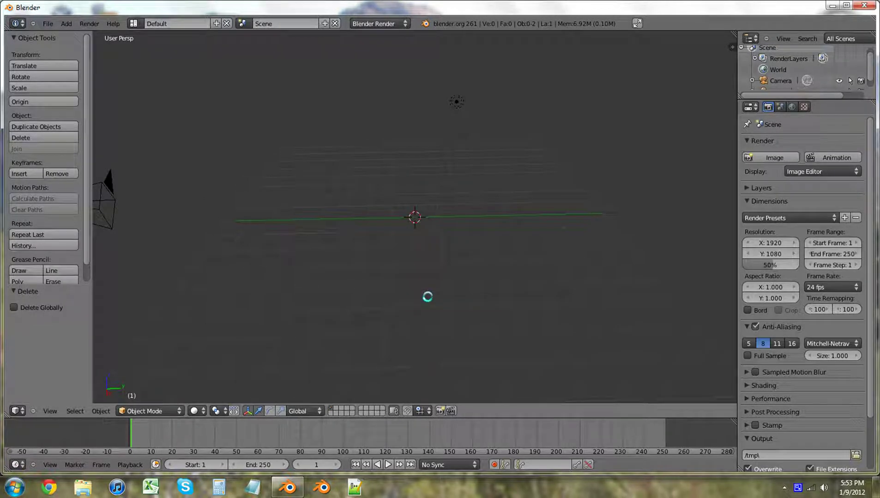
pyautogui.hotkey('shift', 'a')
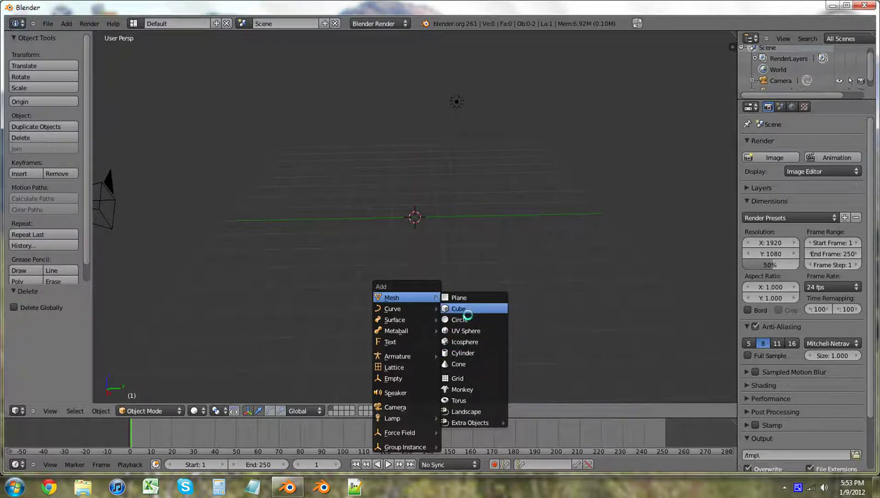
# - Add a cylinder mesh and rotate it 90° about the Y axis
pyautogui.click(476, 351)
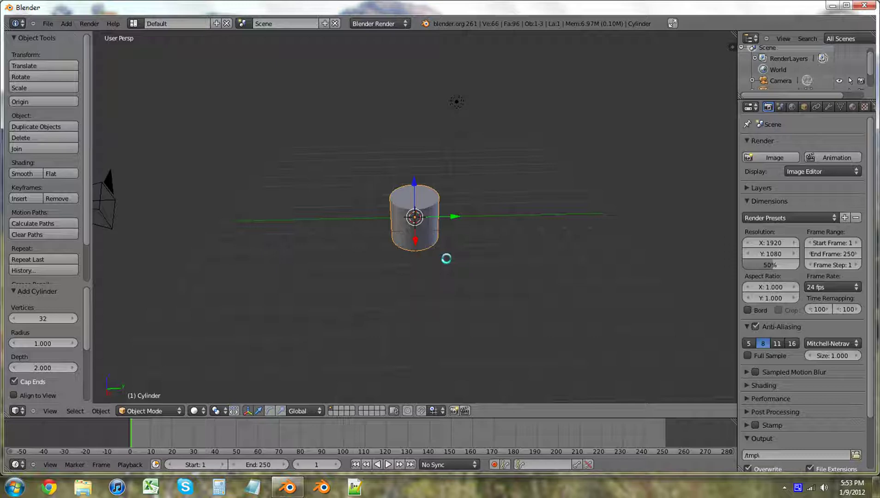
pyautogui.press('r')
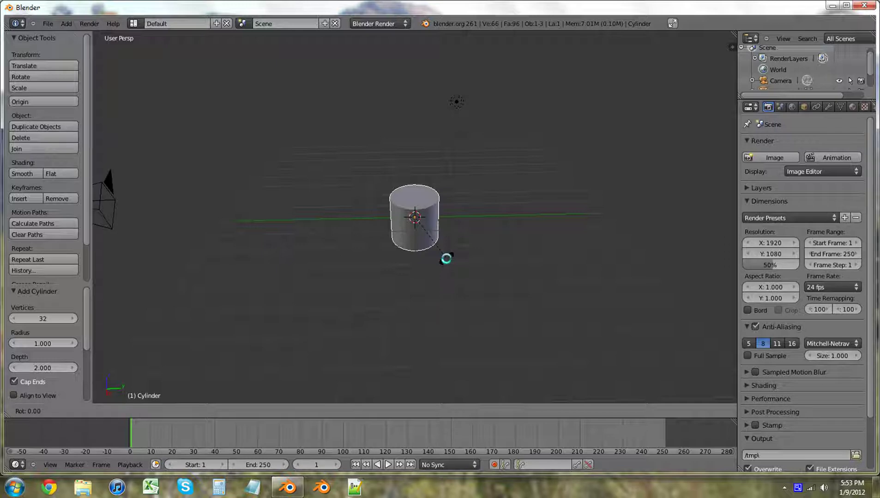
pyautogui.write('y90')
pyautogui.press('Return')
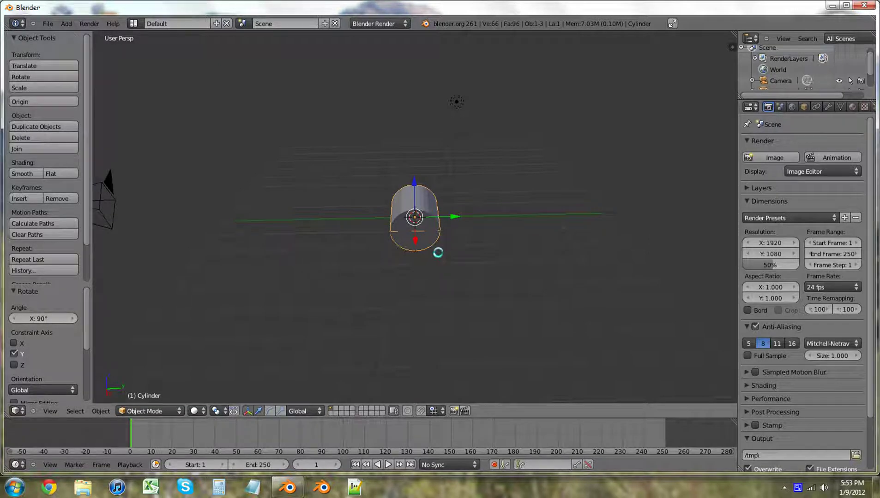
# - Rotate the cylinder 90° about Z so its round end faces the front view, then enter Edit Mode
pyautogui.press('KP_1')
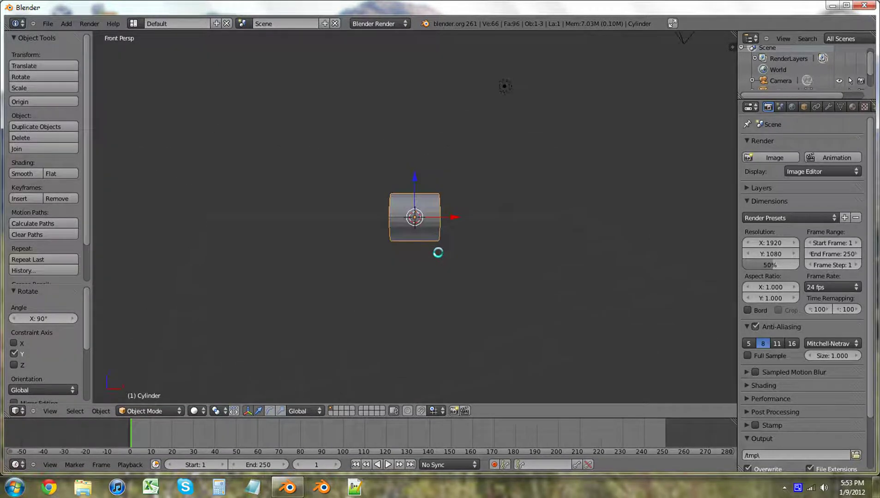
pyautogui.press('KP_3')
pyautogui.press('KP_5')
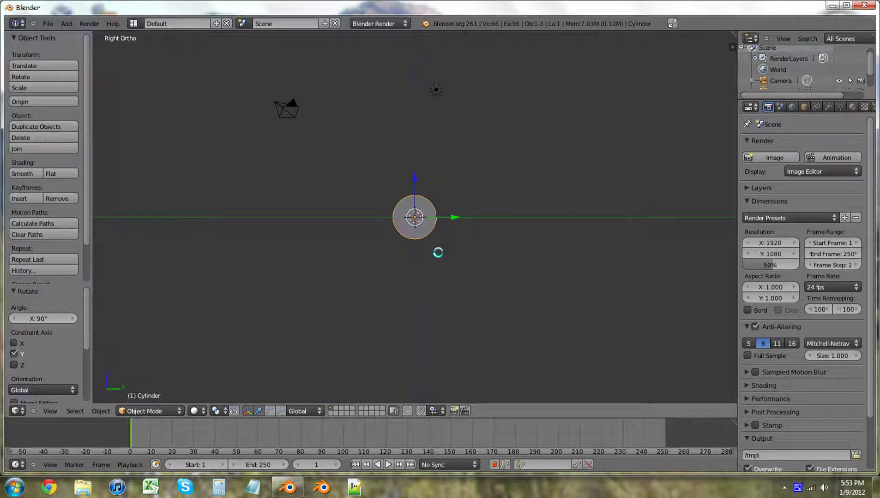
pyautogui.press('r')
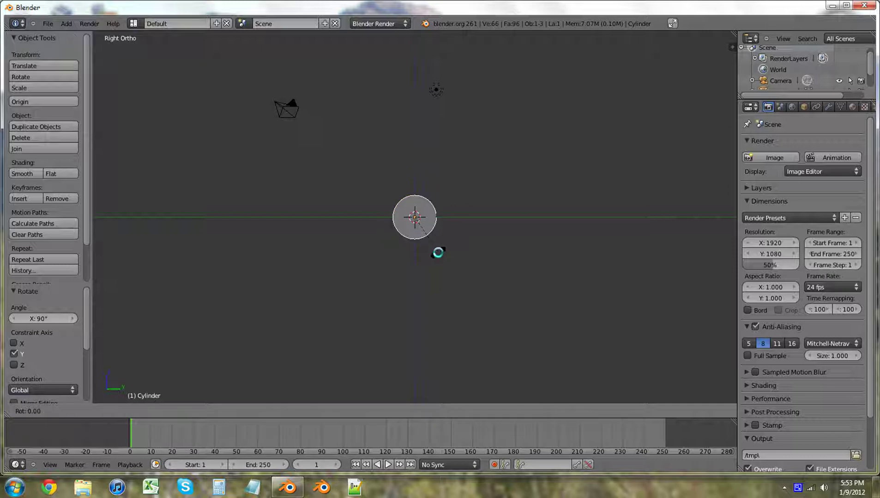
pyautogui.write('z')
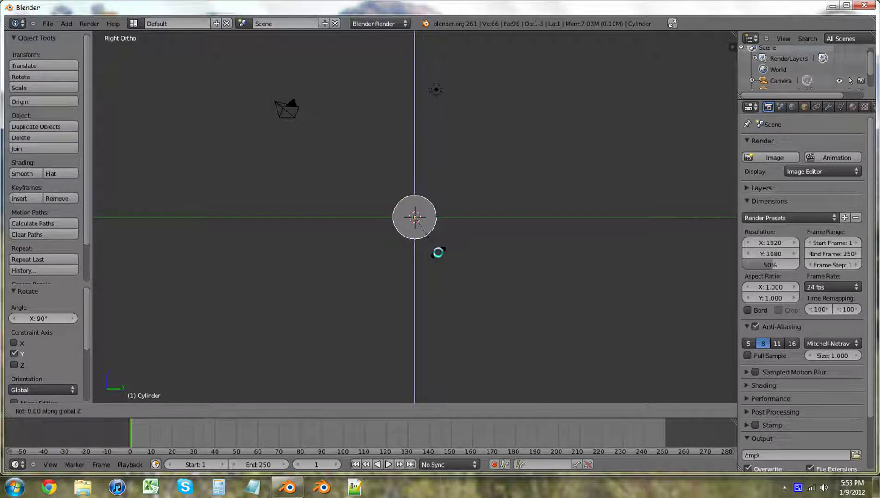
pyautogui.write('90')
pyautogui.press('Return')
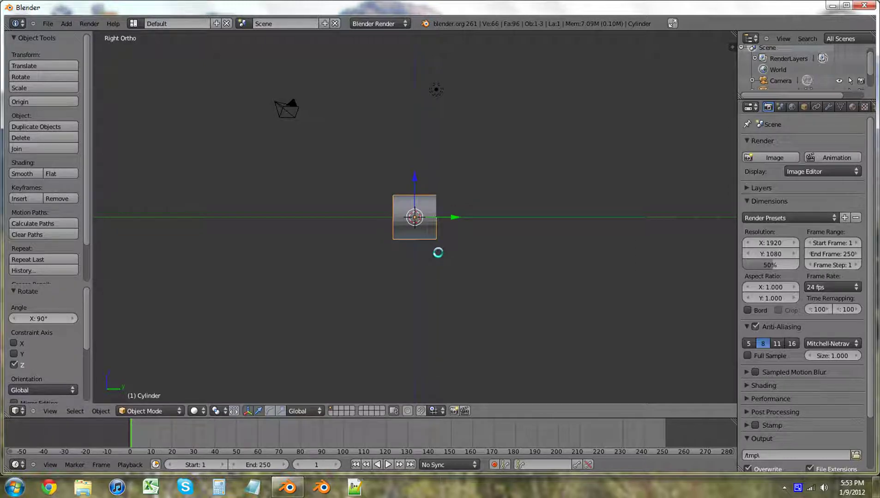
pyautogui.press('KP_1')
pyautogui.scroll(5, 438, 253)
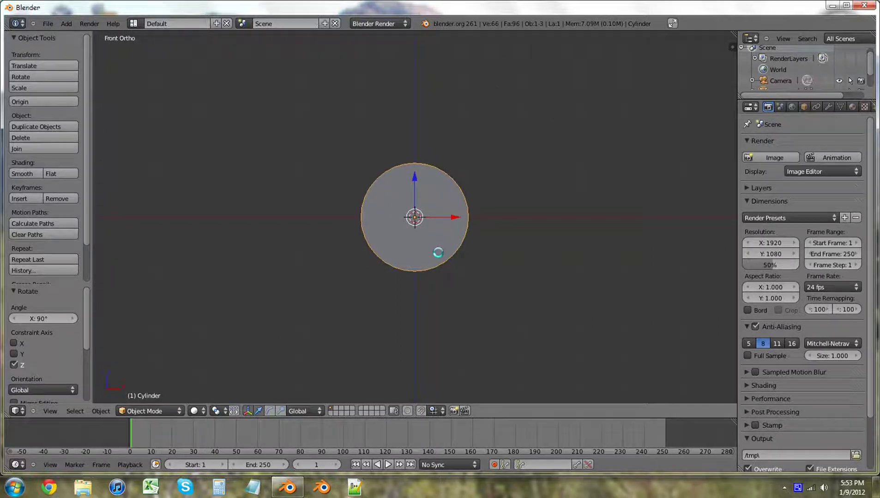
pyautogui.press('Tab')
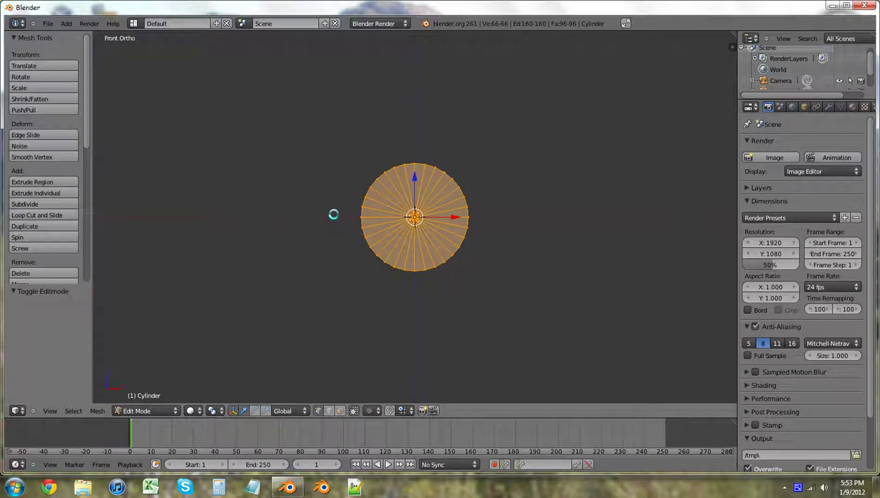
# - In wireframe view, delete the lower half of the cylinder's vertices
pyautogui.press('a')
pyautogui.press('z')
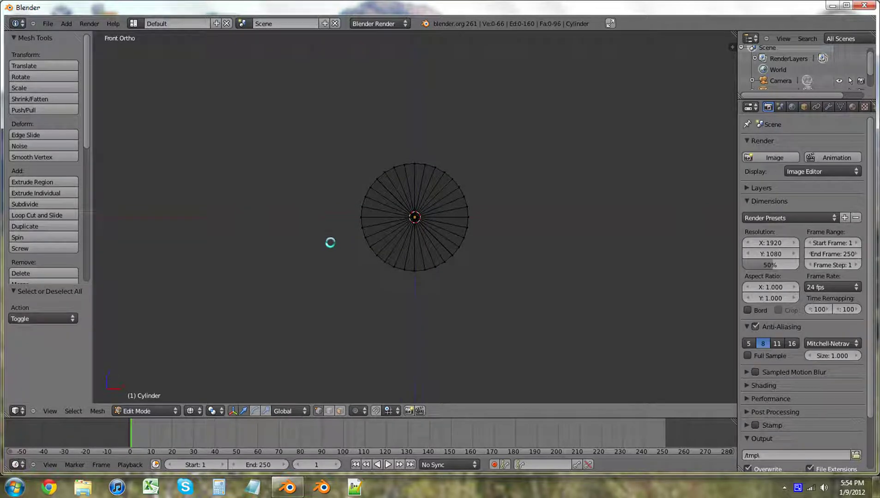
pyautogui.press('b')
pyautogui.moveTo(335, 222); pyautogui.dragTo(526, 282)
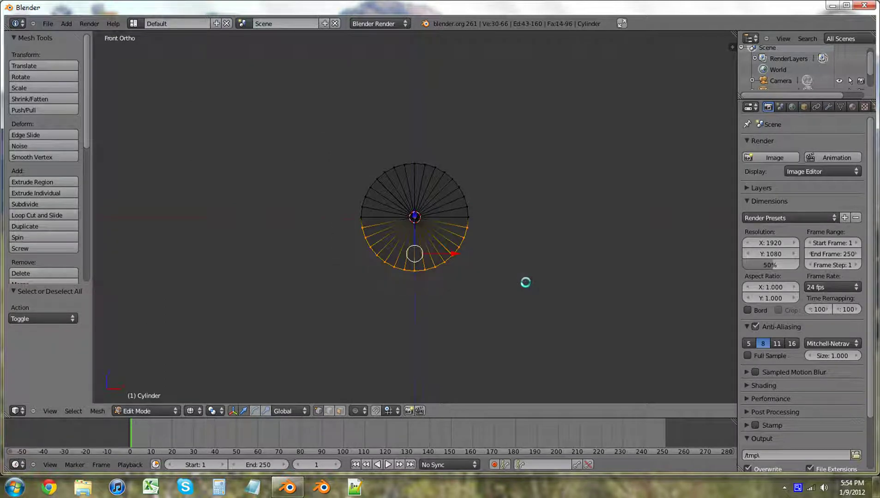
pyautogui.press('x')
pyautogui.click(525, 283)
# - Delete the two end-cap centre vertices so only the curved arch wall remains
pyautogui.scroll(7, 525, 282)
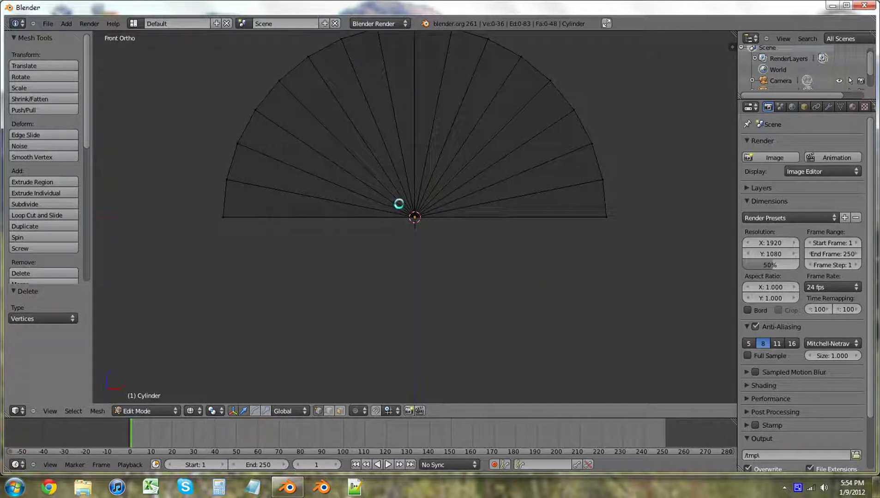
pyautogui.press('b')
pyautogui.moveTo(425, 232); pyautogui.dragTo(405, 209)
pyautogui.press('b')
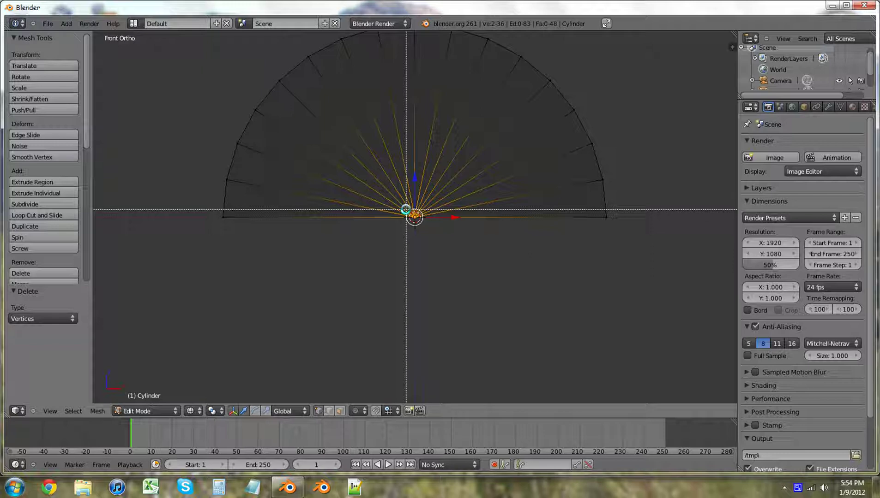
pyautogui.press('Escape')
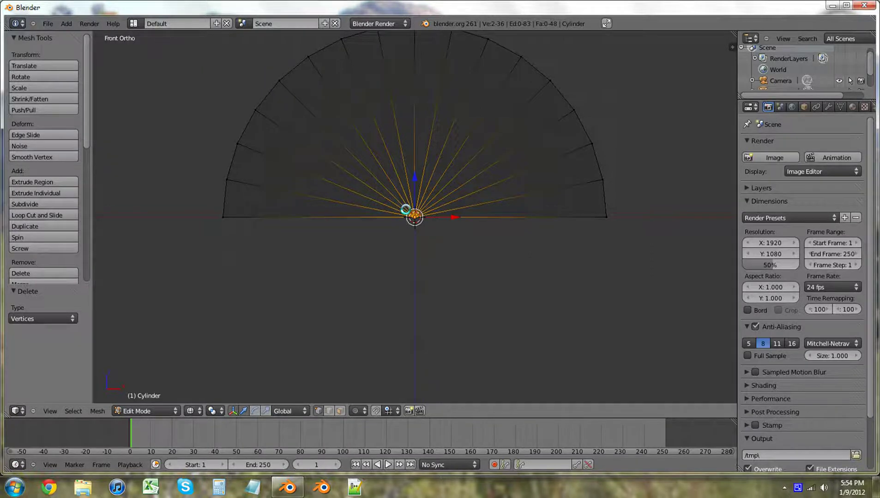
pyautogui.press('x')
pyautogui.click(405, 209)
pyautogui.moveTo(405, 210); pyautogui.dragTo(426, 241, button='middle')
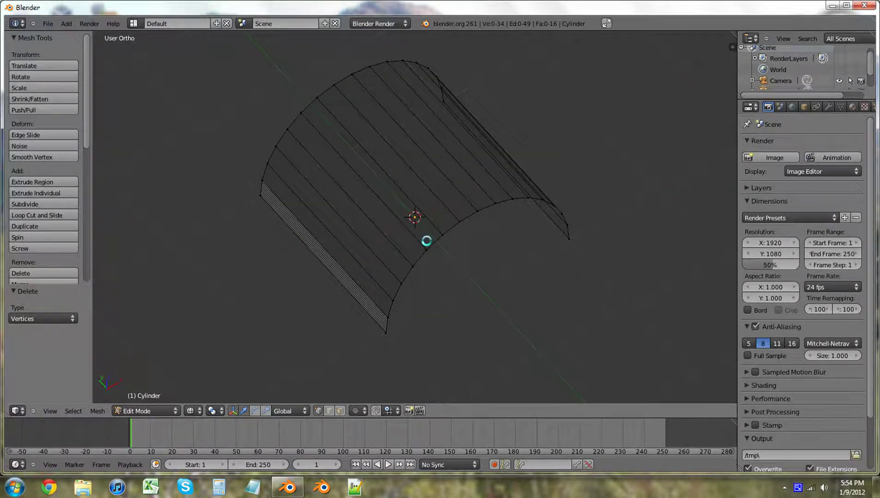
# - Select all of the arch geometry and scale it uniformly by a factor of 7
pyautogui.press('a')
pyautogui.scroll(-4, 426, 240)
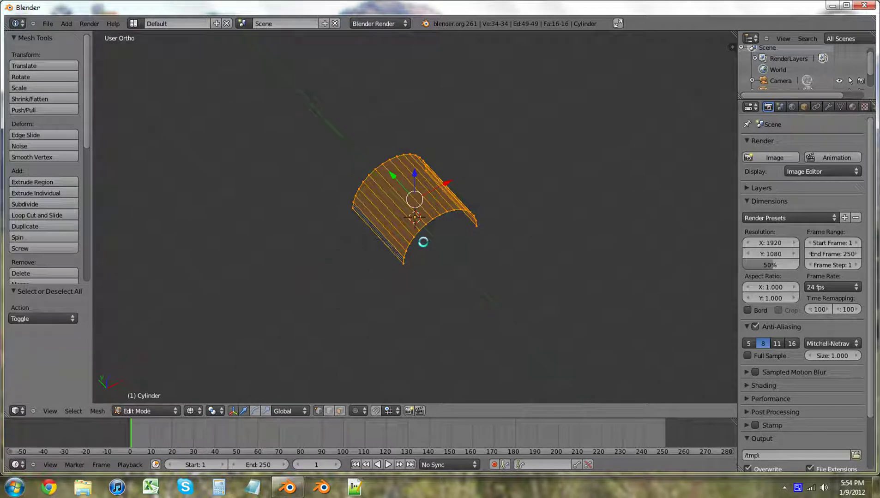
pyautogui.press('s')
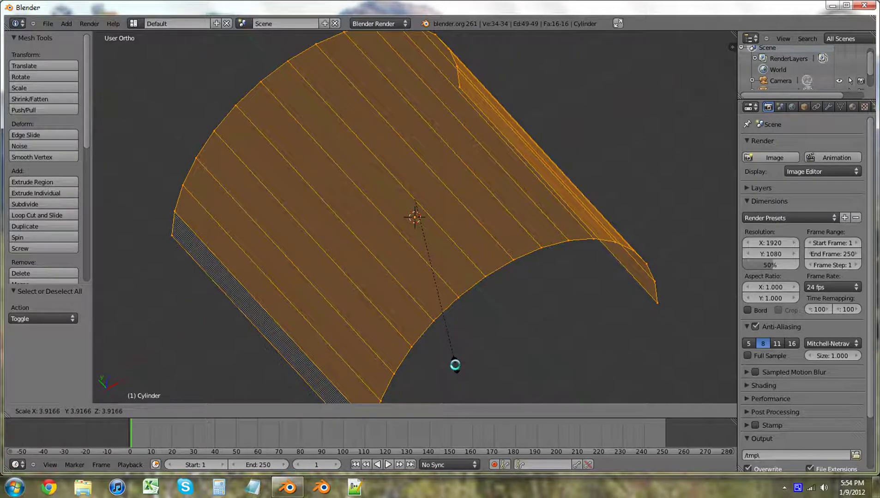
pyautogui.press('7')
pyautogui.press('Return')
pyautogui.scroll(-5, 455, 365)
pyautogui.moveTo(442, 359); pyautogui.dragTo(391, 287, button='middle')
# - Raise the arch 3.6 units along Z, then start extruding its vertices
pyautogui.press('KP_1')
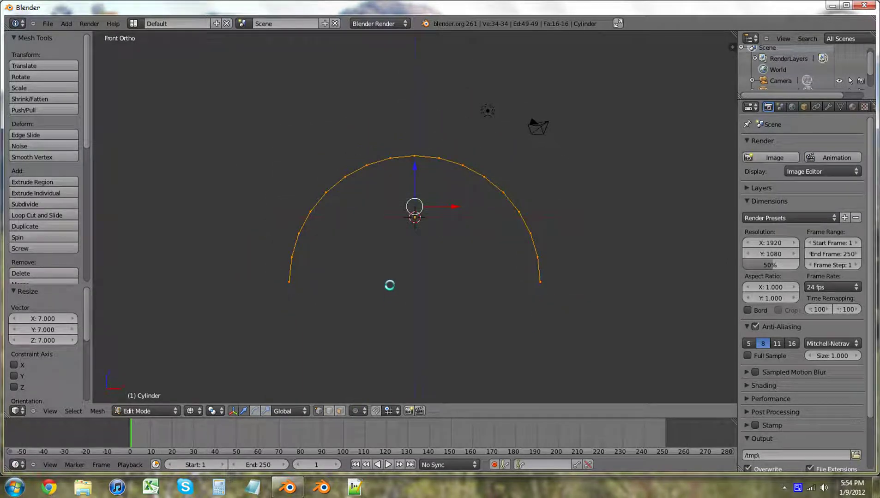
pyautogui.scroll(3, 463, 246)
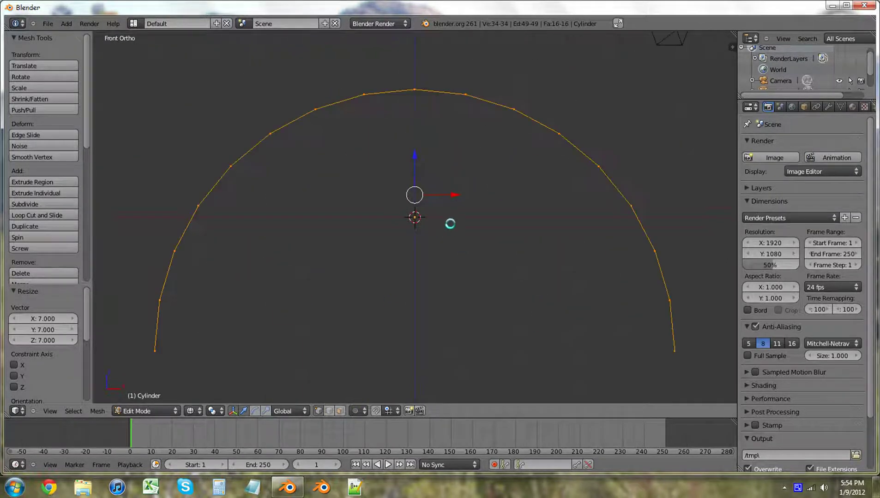
pyautogui.press('g')
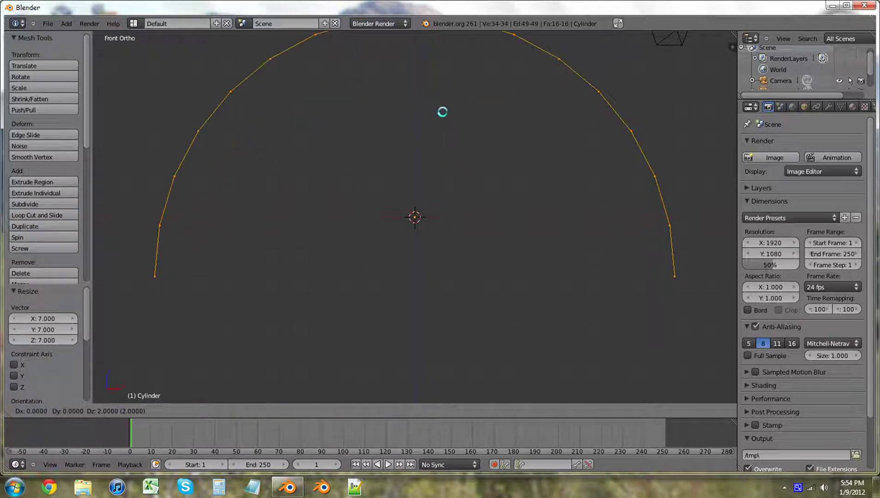
pyautogui.press('z')
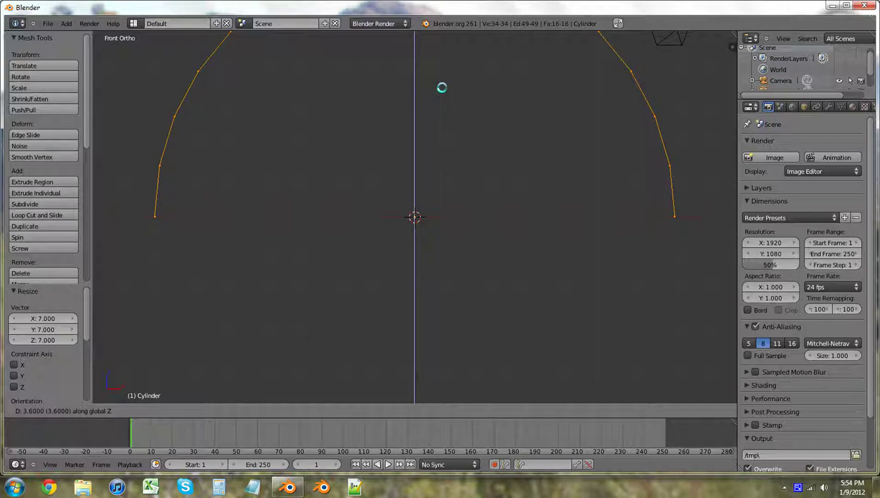
pyautogui.click(442, 87)
pyautogui.moveTo(442, 87); pyautogui.dragTo(463, 196, button='middle')
pyautogui.press('KP_1')
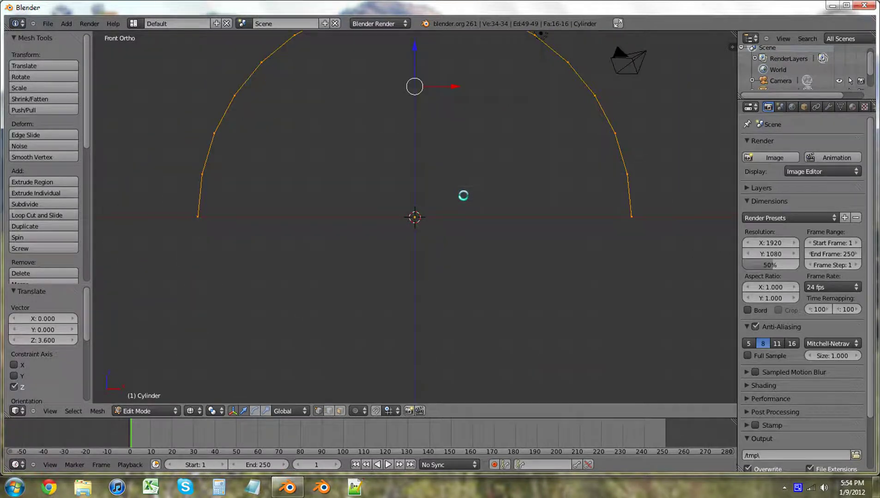
pyautogui.keyDown('shift'); pyautogui.moveTo(484, 168); pyautogui.dragTo(438, 232, button='middle'); pyautogui.keyUp('shift')
pyautogui.press('e')
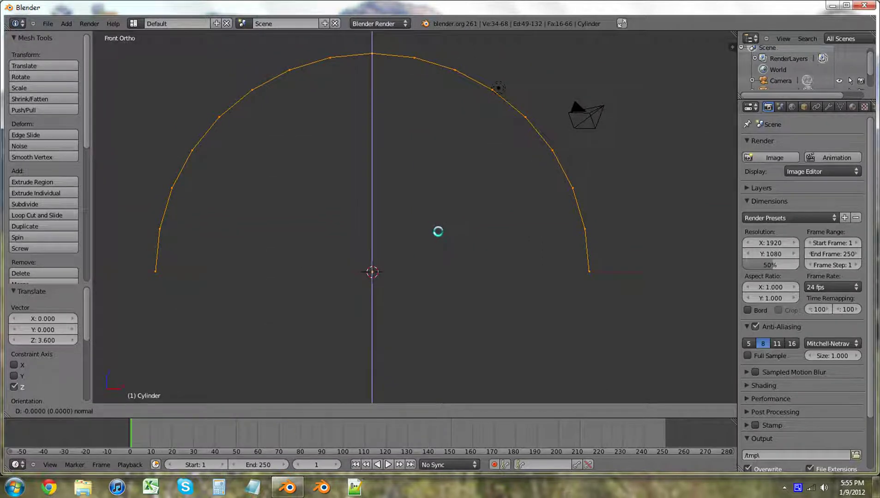
# - Keep the extruded loop in place, scale it vertically, then narrow it to 0.901 along X
pyautogui.rightClick(438, 232)
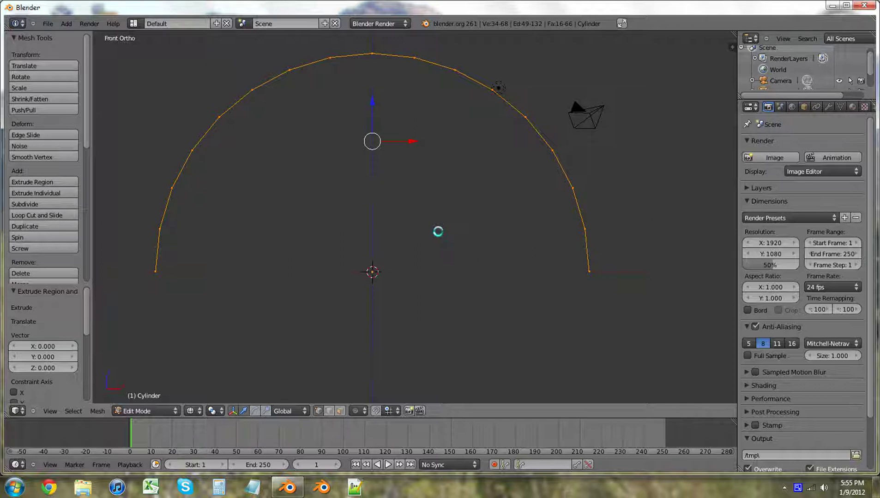
pyautogui.press('s')
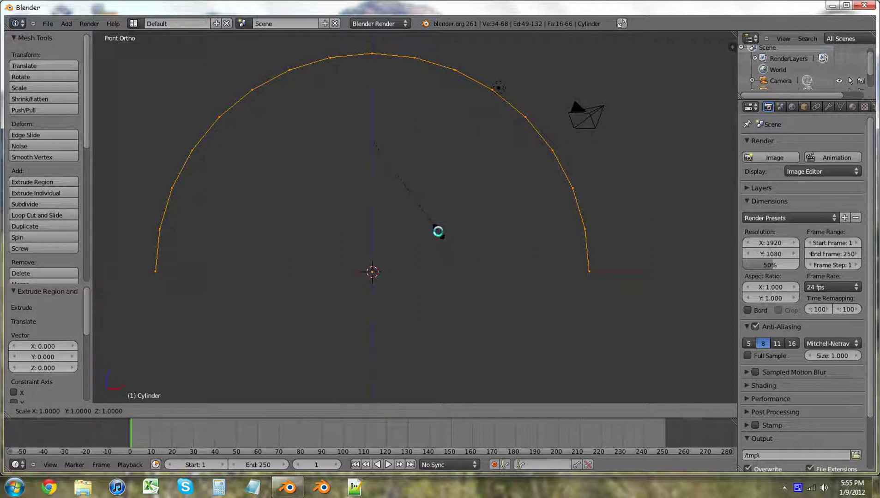
pyautogui.press('z')
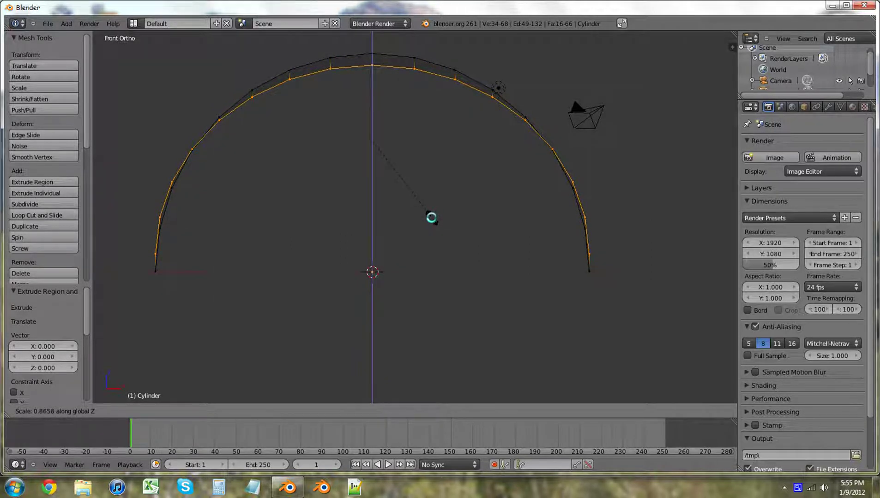
pyautogui.click(431, 217)
pyautogui.press('s')
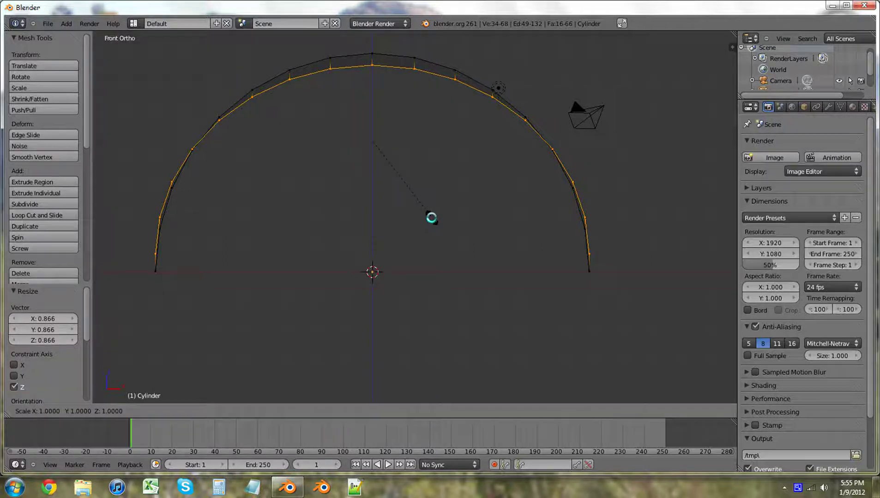
pyautogui.press('x')
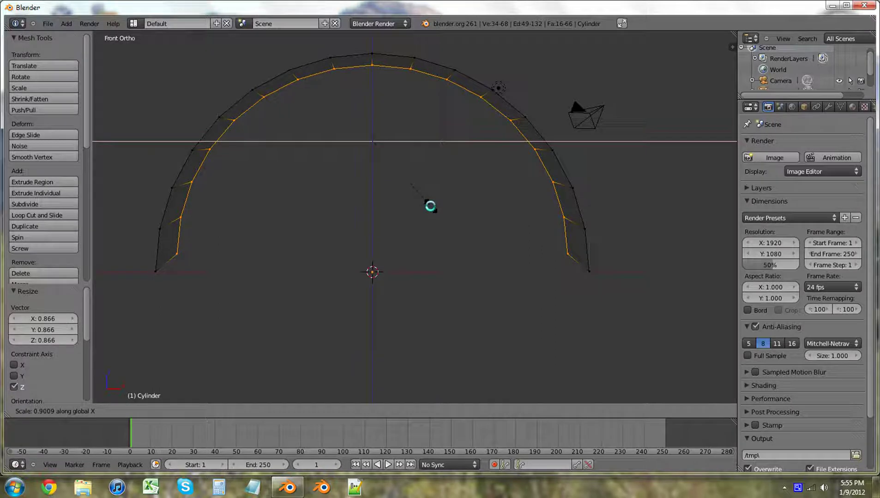
pyautogui.click(431, 207)
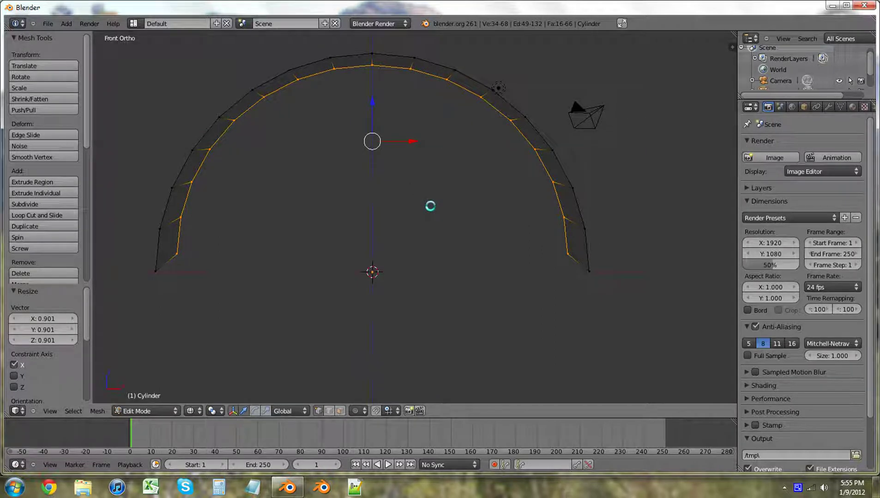
# - Lower the inner loop by 0.568 along Z to give the arch wall even thickness
pyautogui.press('g')
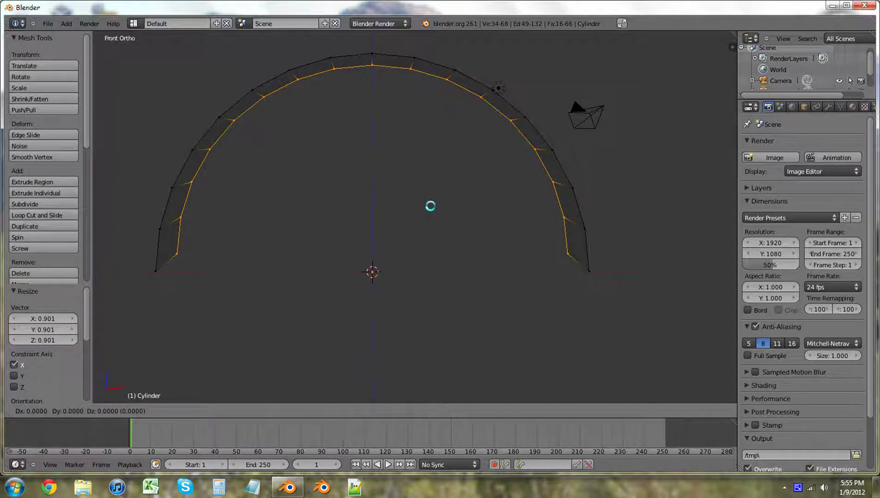
pyautogui.press('z')
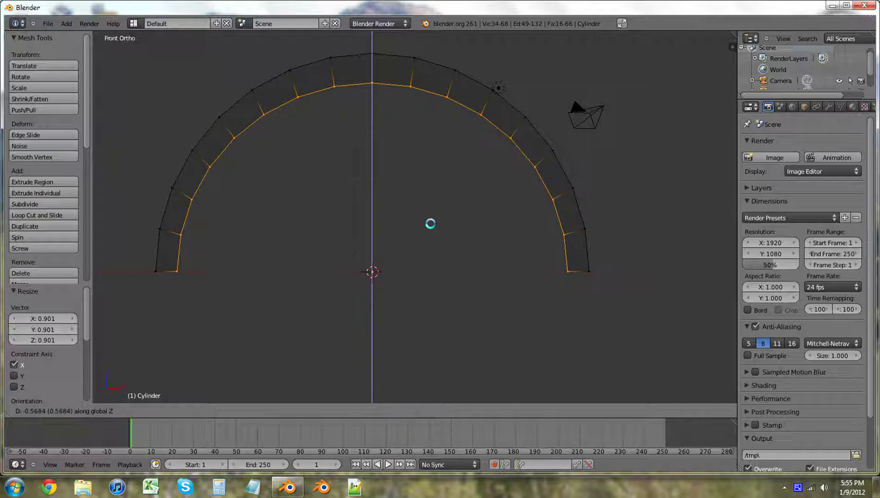
pyautogui.click(431, 224)
pyautogui.scroll(3, 427, 221)
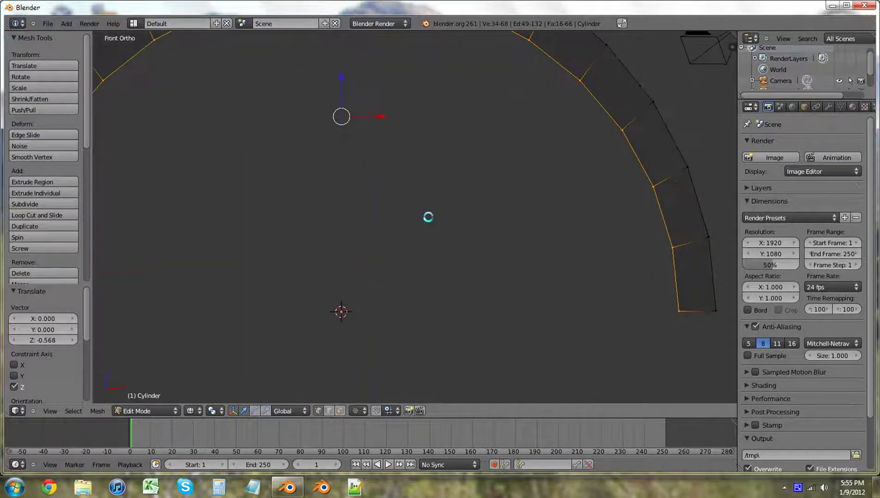
pyautogui.scroll(-2, 423, 238)
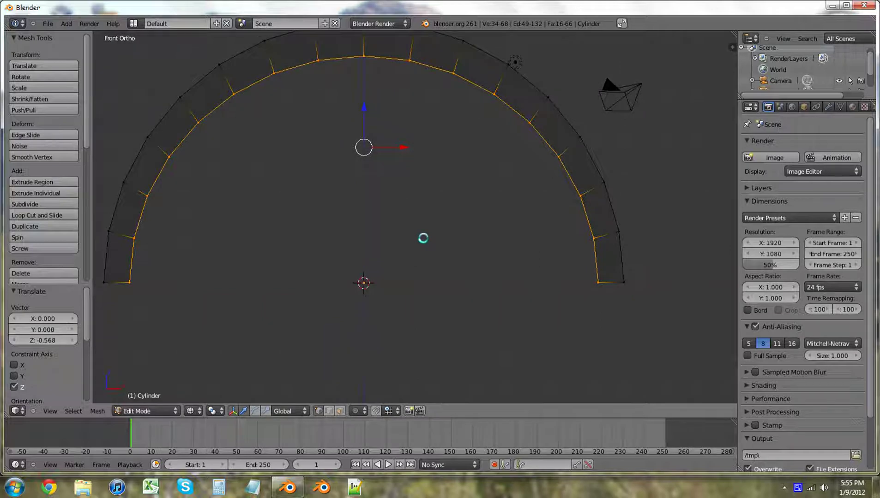
pyautogui.scroll(1, 338, 232)
pyautogui.scroll(-5, 338, 232)
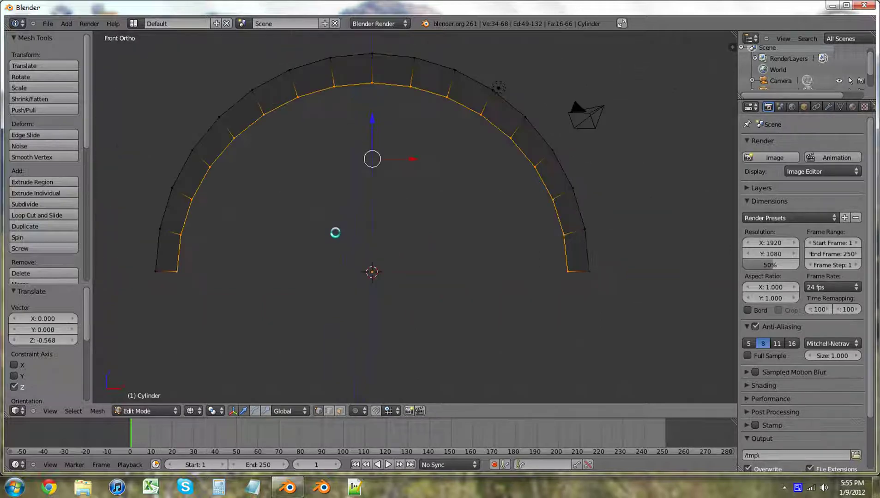
pyautogui.moveTo(334, 231); pyautogui.dragTo(288, 255, button='middle')
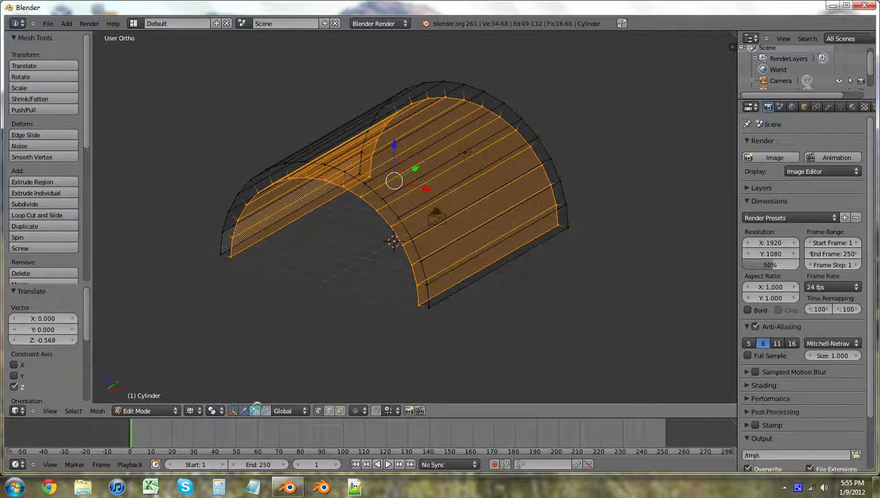
pyautogui.moveTo(246, 300); pyautogui.dragTo(314, 296, button='middle')
# - Select the arch's two long bottom edges and fill a flat floor face between them
pyautogui.click(329, 410)
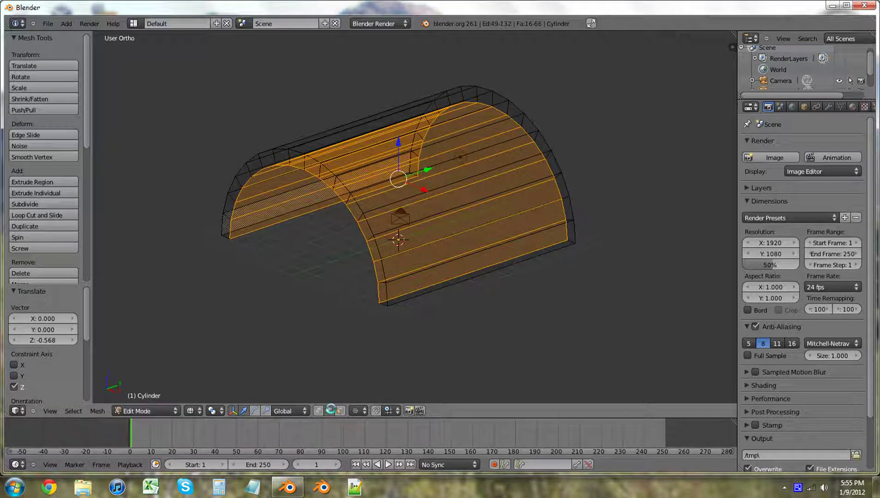
pyautogui.rightClick(265, 224)
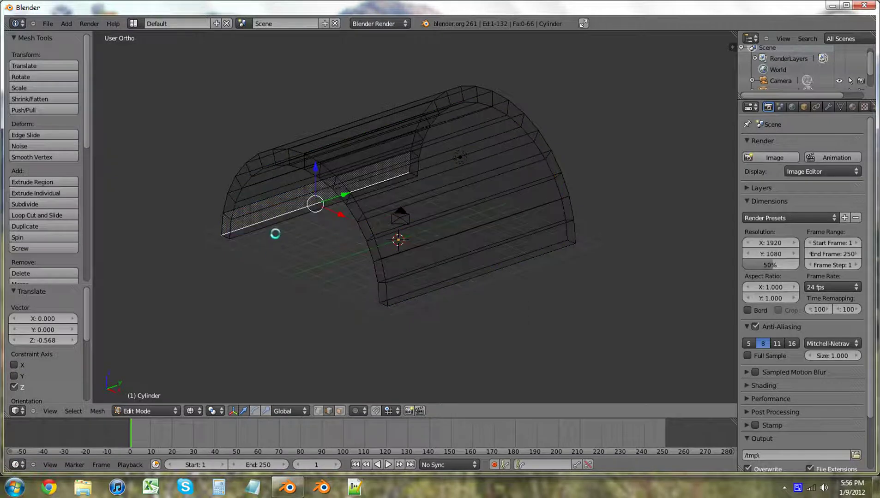
pyautogui.moveTo(310, 247); pyautogui.dragTo(525, 269, button='middle')
pyautogui.keyDown('shift'); pyautogui.rightClick(530, 236); pyautogui.keyUp('shift')
pyautogui.moveTo(531, 237); pyautogui.dragTo(383, 282, button='middle')
pyautogui.press('f')
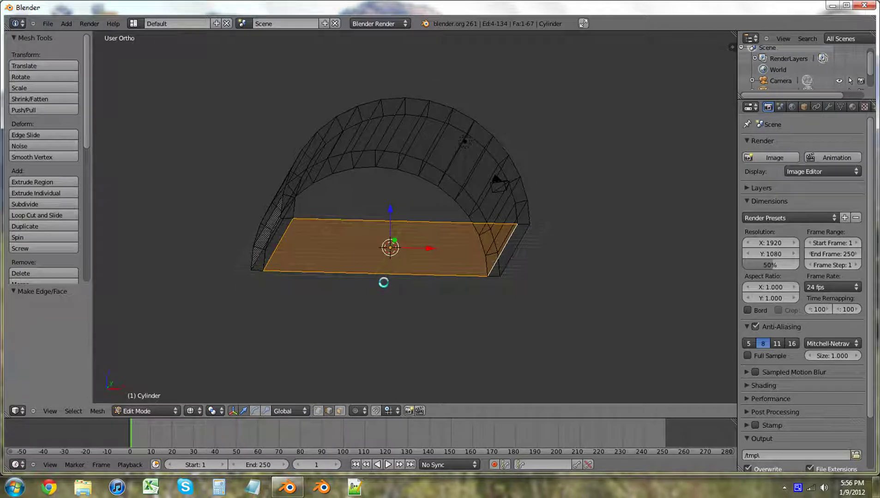
pyautogui.press('Tab')
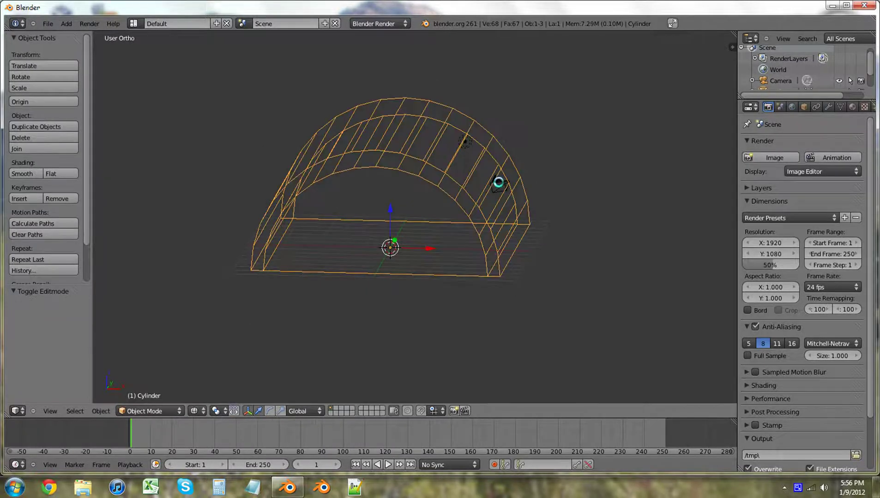
pyautogui.press('Tab')
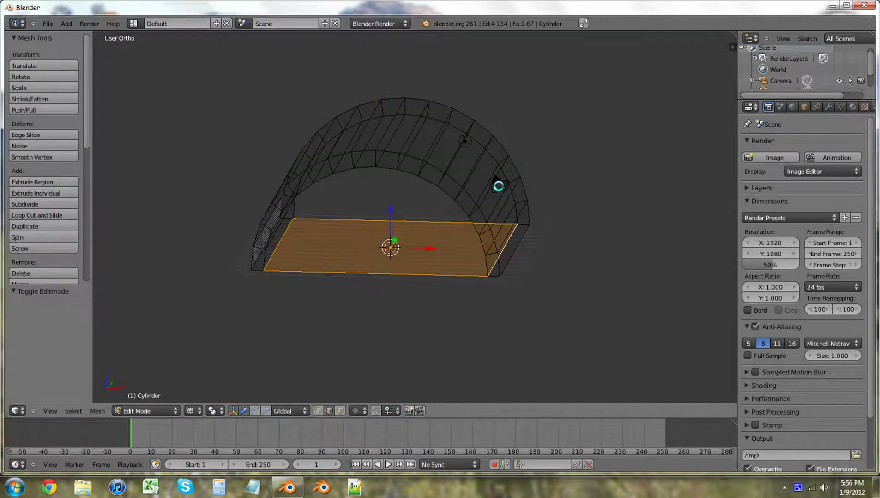
pyautogui.press('z')
pyautogui.moveTo(498, 186); pyautogui.dragTo(326, 199, button='middle')
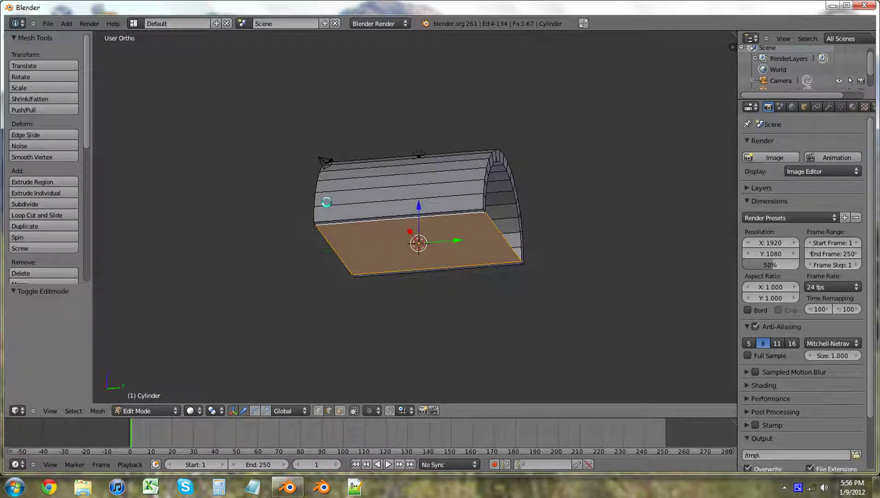
# - Select the whole mesh, scale it to 0.8 along X, then shrink it along Z
pyautogui.moveTo(334, 233); pyautogui.dragTo(466, 266, button='middle')
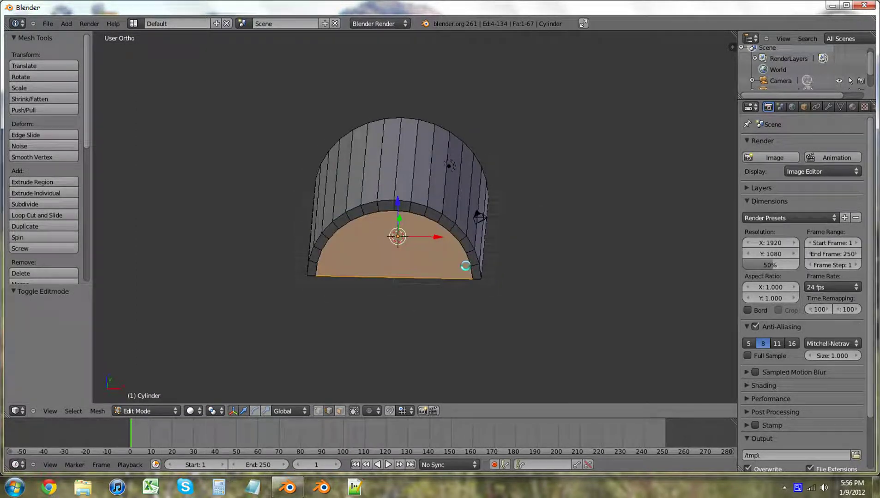
pyautogui.press('a')
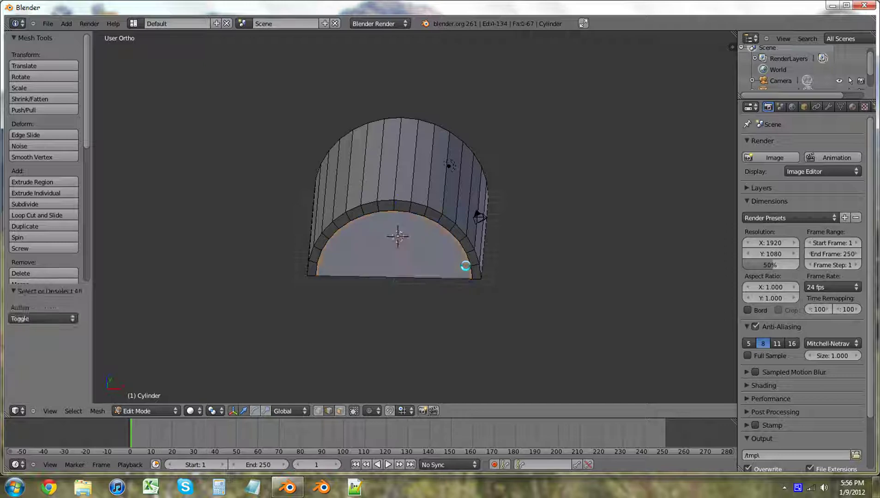
pyautogui.press('a')
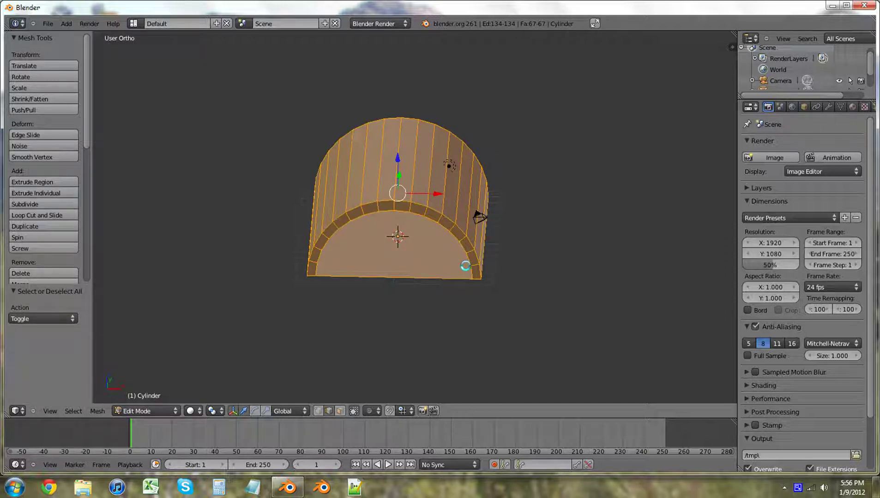
pyautogui.press('s')
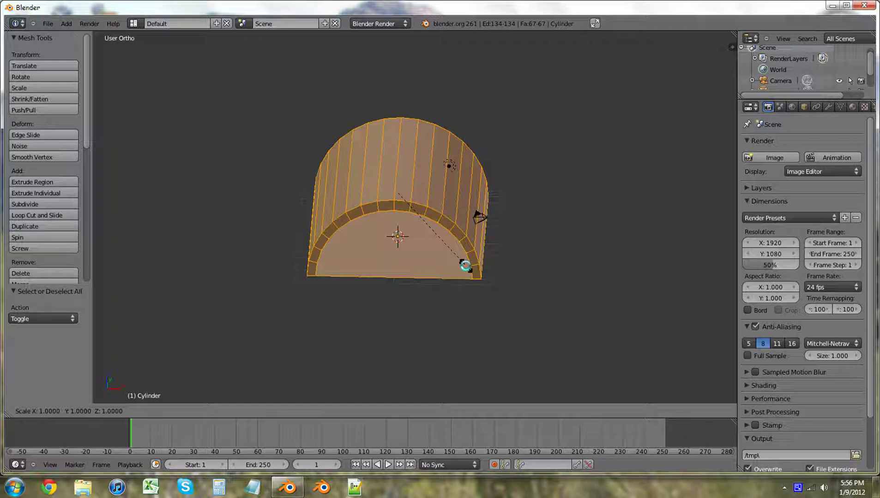
pyautogui.press('x')
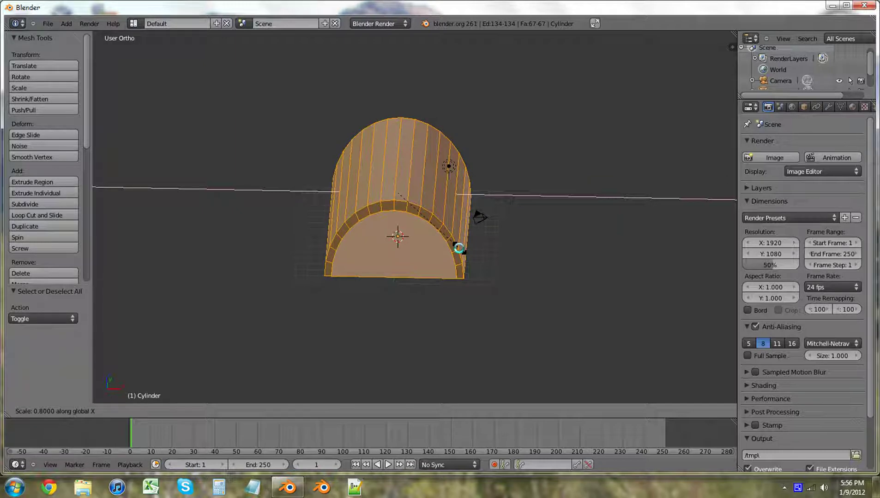
pyautogui.click(458, 248)
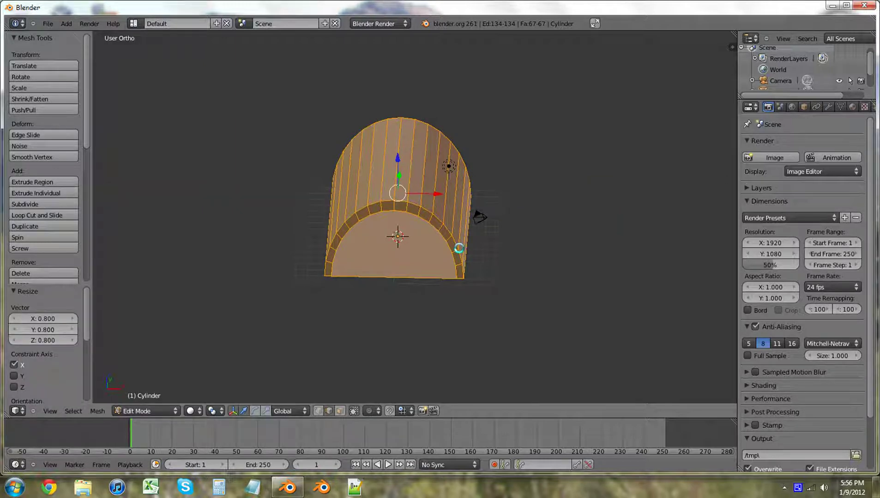
pyautogui.press('s')
pyautogui.press('z')
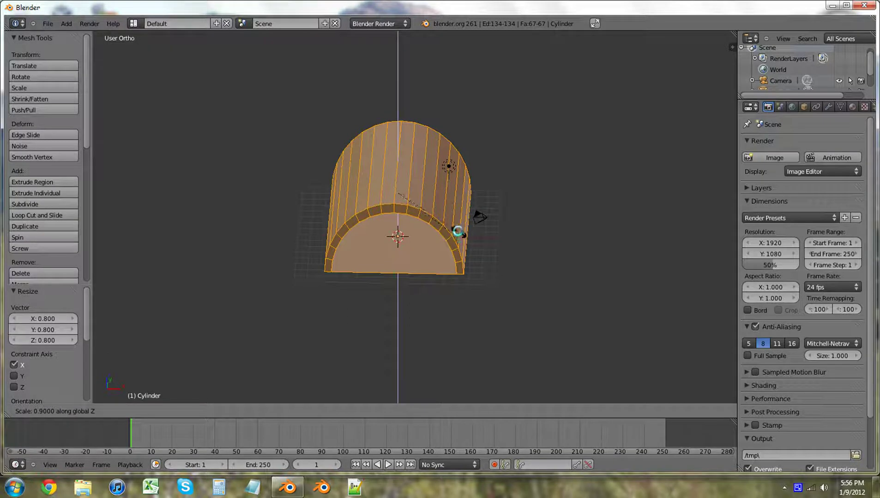
pyautogui.click(450, 226)
pyautogui.moveTo(428, 288); pyautogui.dragTo(415, 310, button='middle')
pyautogui.moveTo(433, 273); pyautogui.dragTo(372, 239, button='middle')
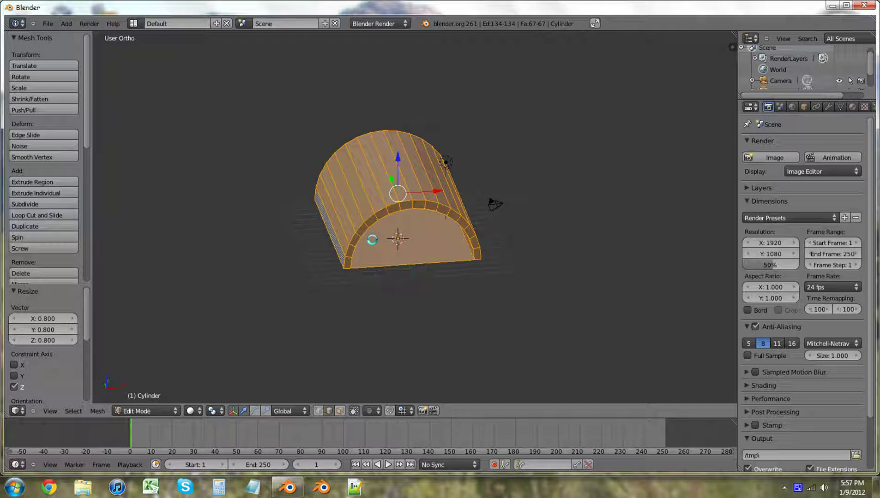
# - In front view, move the whole arch down 0.764 along Z so its base sits at the origin
pyautogui.press('KP_1')
pyautogui.scroll(5, 394, 207)
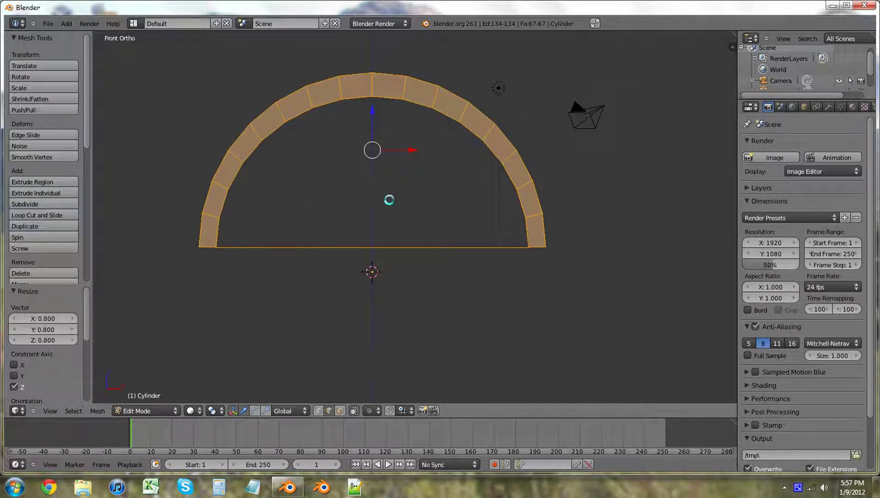
pyautogui.press('g')
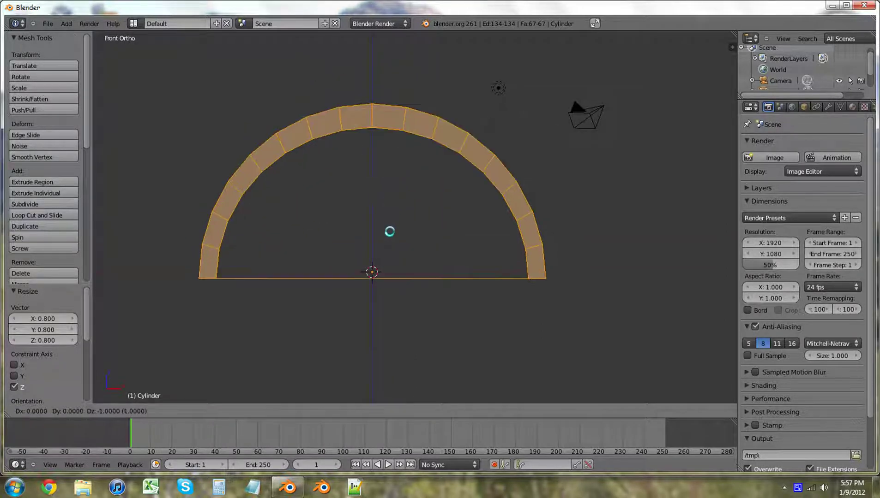
pyautogui.press('z')
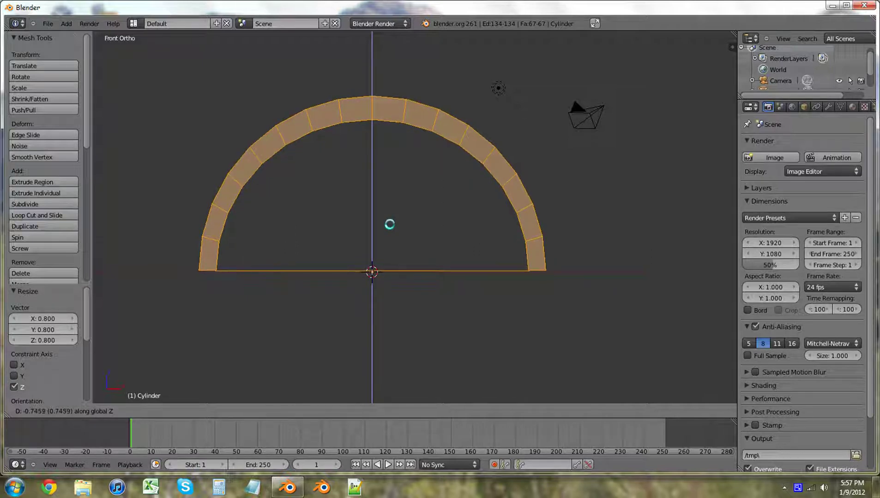
pyautogui.press('ctrl')
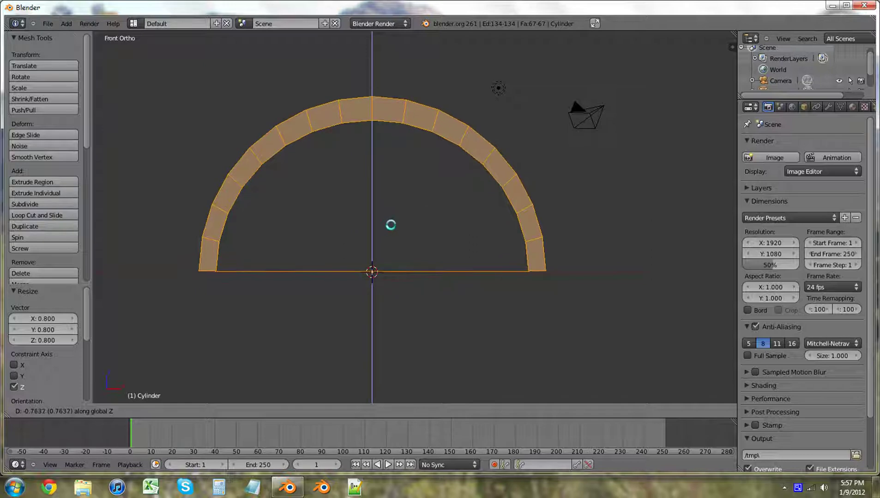
pyautogui.click(390, 225)
pyautogui.scroll(4, 386, 235)
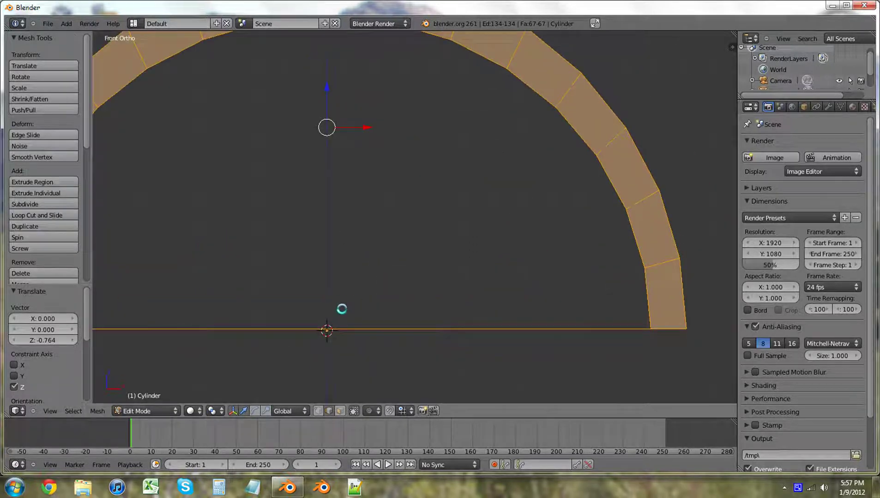
pyautogui.scroll(-1, 349, 281)
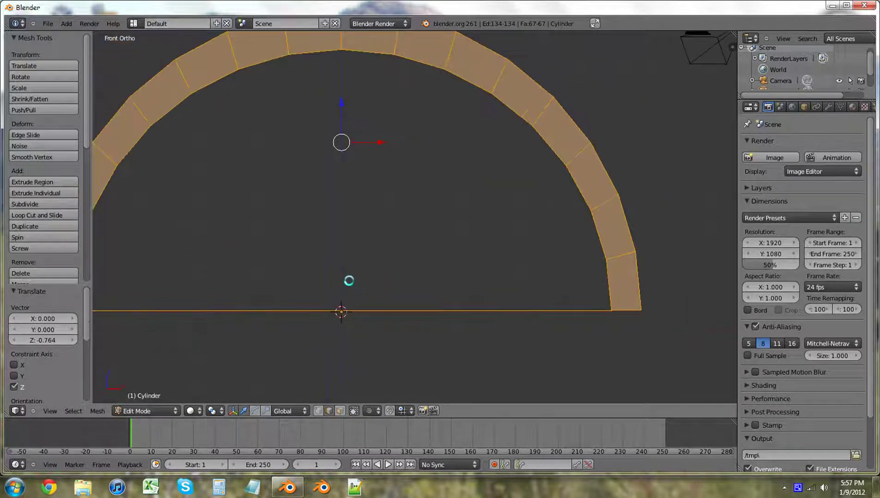
pyautogui.scroll(-2, 333, 273)
pyautogui.moveTo(316, 264); pyautogui.dragTo(263, 253, button='middle')
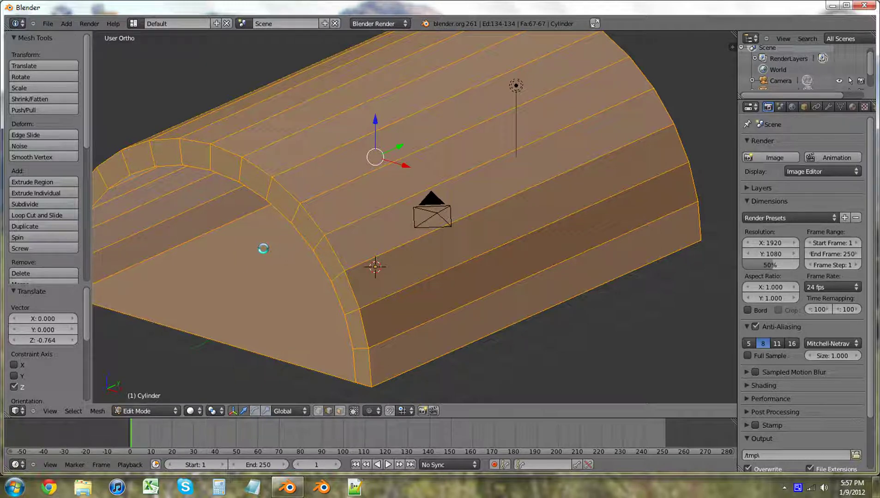
pyautogui.scroll(-1, 251, 270)
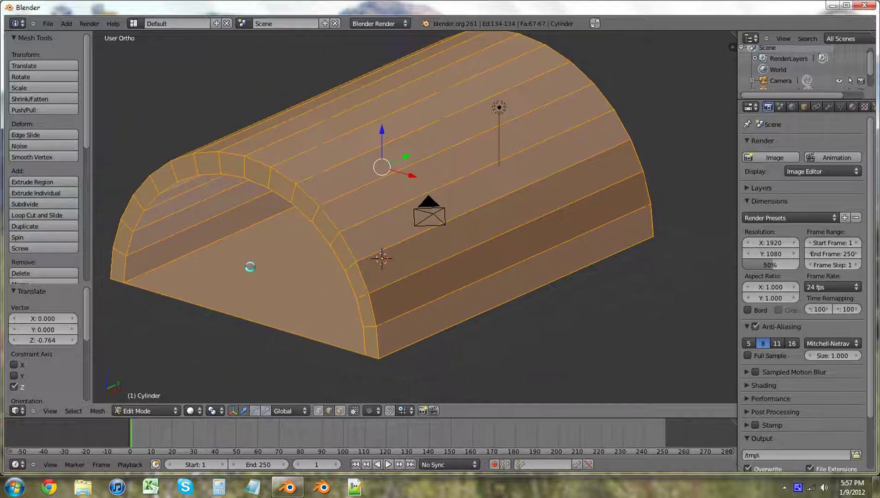
# - Mark the arch's four bottom edges as seams
pyautogui.rightClick(211, 253)
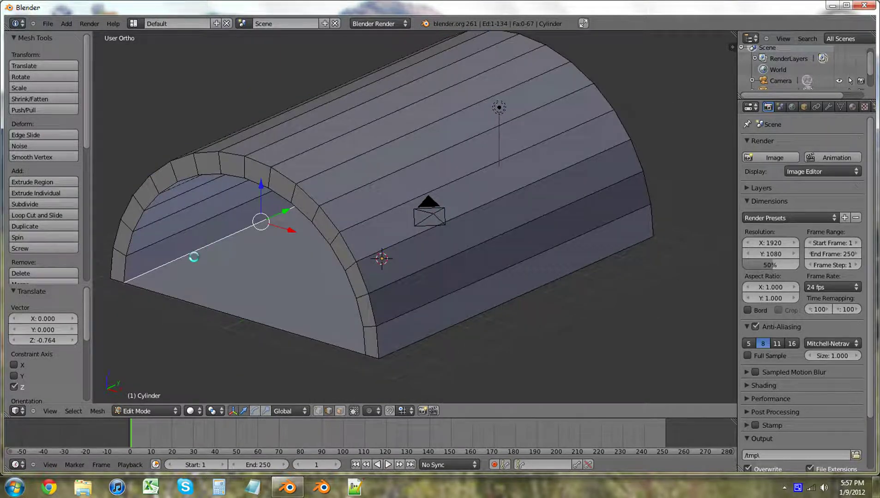
pyautogui.moveTo(193, 257); pyautogui.dragTo(286, 290, button='middle')
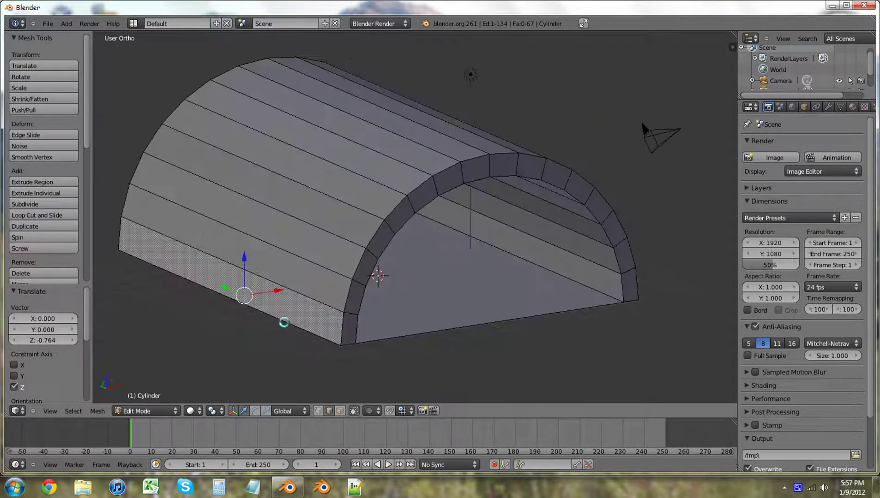
pyautogui.keyDown('shift'); pyautogui.rightClick(281, 318); pyautogui.keyUp('shift')
pyautogui.moveTo(473, 304); pyautogui.dragTo(454, 308, button='middle')
pyautogui.keyDown('shift'); pyautogui.rightClick(548, 290); pyautogui.keyUp('shift')
pyautogui.moveTo(548, 290); pyautogui.dragTo(464, 292, button='middle')
pyautogui.keyDown('shift'); pyautogui.rightClick(463, 299); pyautogui.keyUp('shift')
pyautogui.moveTo(369, 295); pyautogui.dragTo(423, 307, button='middle')
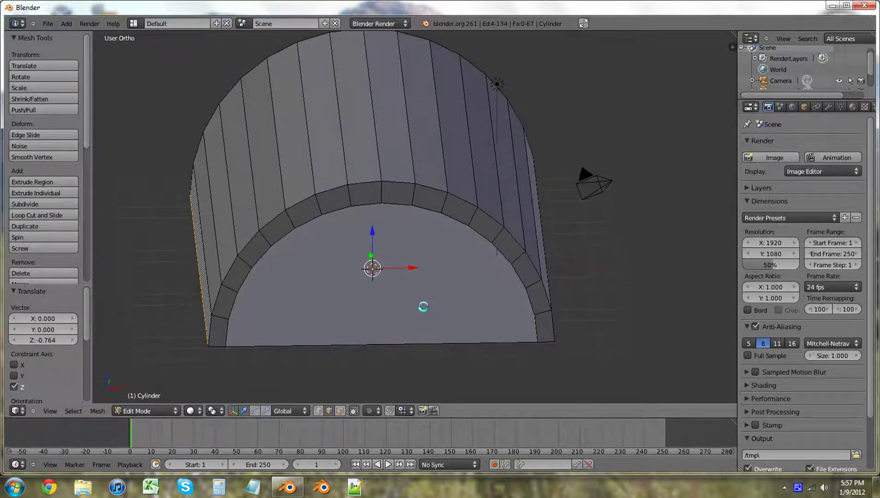
pyautogui.hotkey('ctrl', 'e')
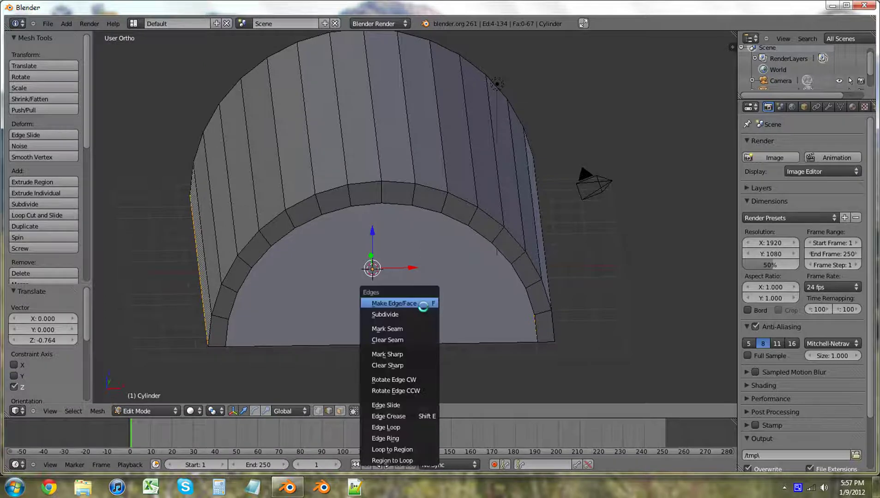
pyautogui.click(417, 328)
# - Mark the two rim edge loops at the first arch opening as seams
pyautogui.moveTo(467, 305); pyautogui.dragTo(453, 296, button='middle')
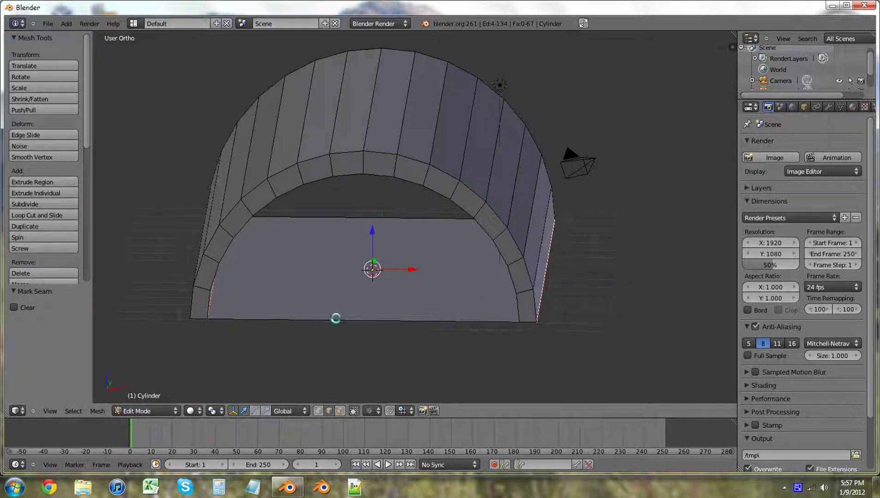
pyautogui.keyDown('alt'); pyautogui.rightClick(200, 267); pyautogui.keyUp('alt')
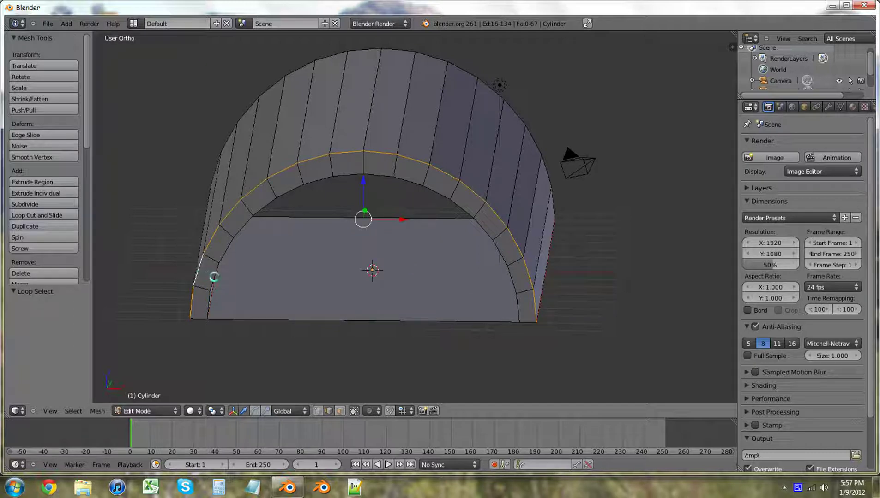
pyautogui.keyDown('alt'); pyautogui.keyDown('shift'); pyautogui.rightClick(214, 271); pyautogui.keyUp('shift'); pyautogui.keyUp('alt')
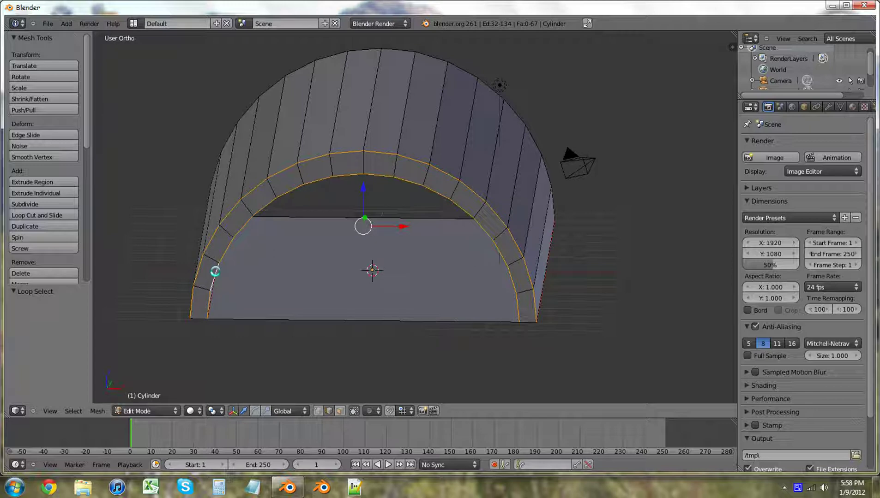
pyautogui.hotkey('ctrl', 'e')
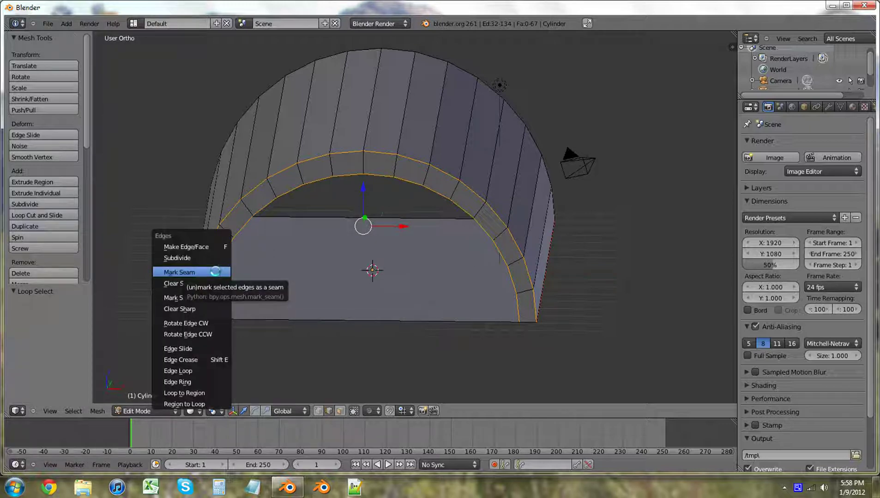
pyautogui.click(215, 271)
# - Mark the two rim edge loops at the other arch opening as seams
pyautogui.moveTo(267, 256); pyautogui.dragTo(458, 284, button='middle')
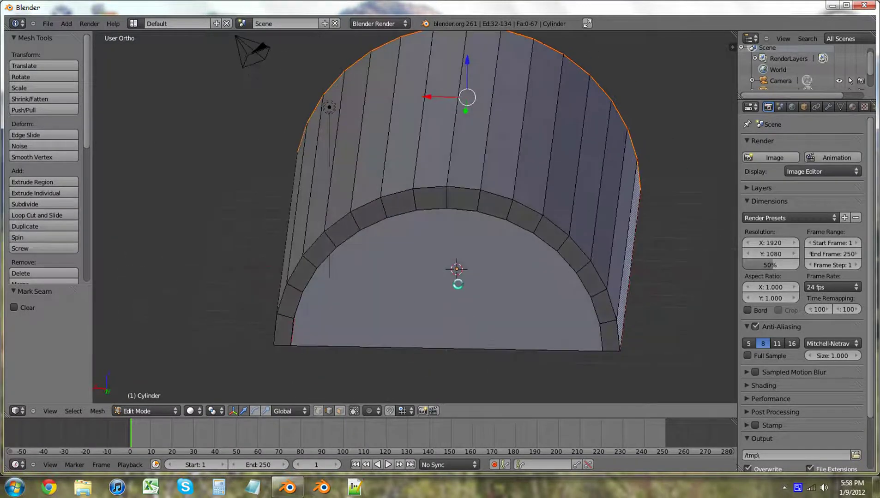
pyautogui.keyDown('alt'); pyautogui.rightClick(289, 333); pyautogui.keyUp('alt')
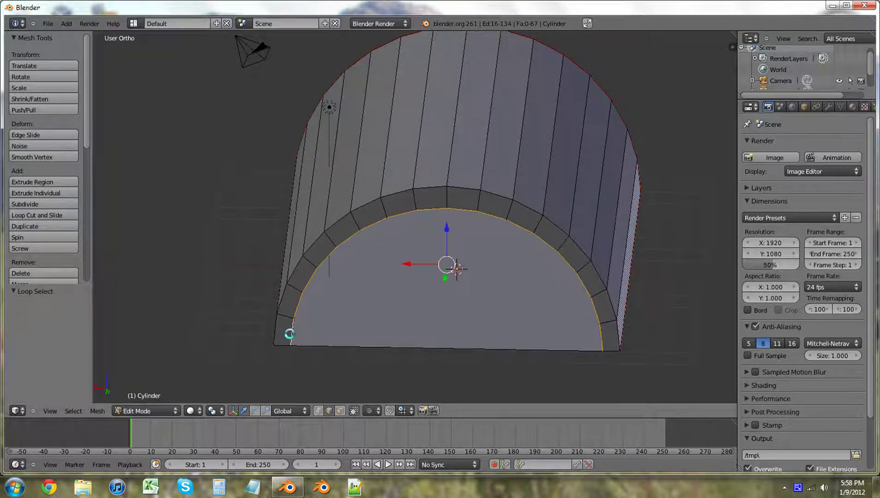
pyautogui.keyDown('alt'); pyautogui.keyDown('shift'); pyautogui.rightClick(274, 327); pyautogui.keyUp('shift'); pyautogui.keyUp('alt')
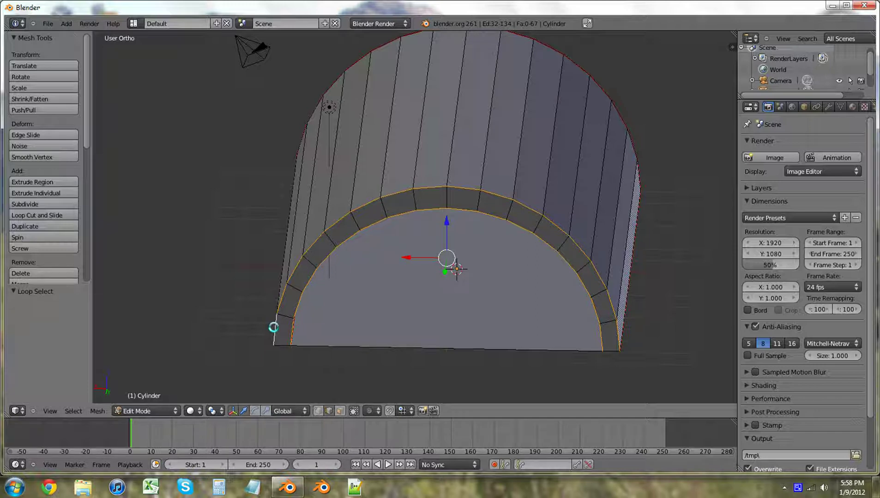
pyautogui.hotkey('ctrl', 'e')
pyautogui.click(273, 327)
# - Split the 3D view area into two side-by-side views
pyautogui.moveTo(370, 279)
pyautogui.mouseDown(button='middle')
pyautogui.moveTo(516, 249)
pyautogui.moveTo(544, 263)
pyautogui.moveTo(494, 304)
pyautogui.moveTo(400, 251)
pyautogui.moveTo(354, 255)
pyautogui.moveTo(344, 291)
pyautogui.moveTo(366, 298)
pyautogui.moveTo(377, 268)
pyautogui.mouseUp(button='middle')
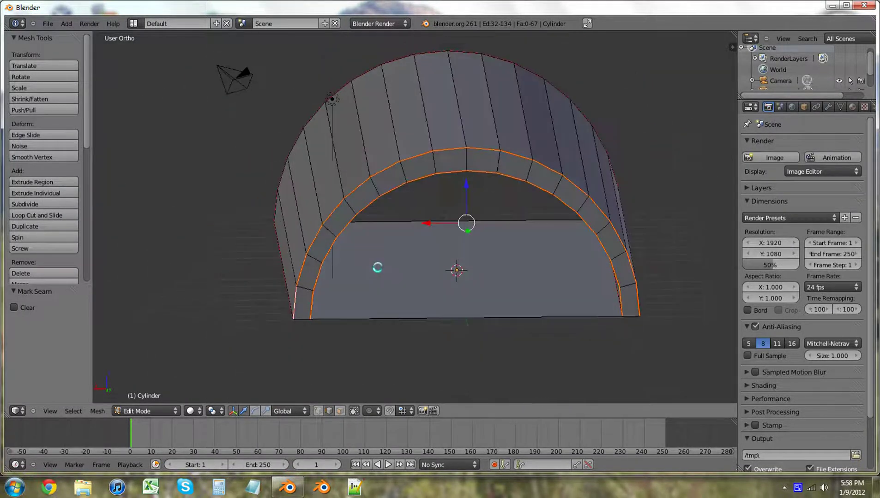
pyautogui.rightClick(615, 417)
pyautogui.click(614, 417)
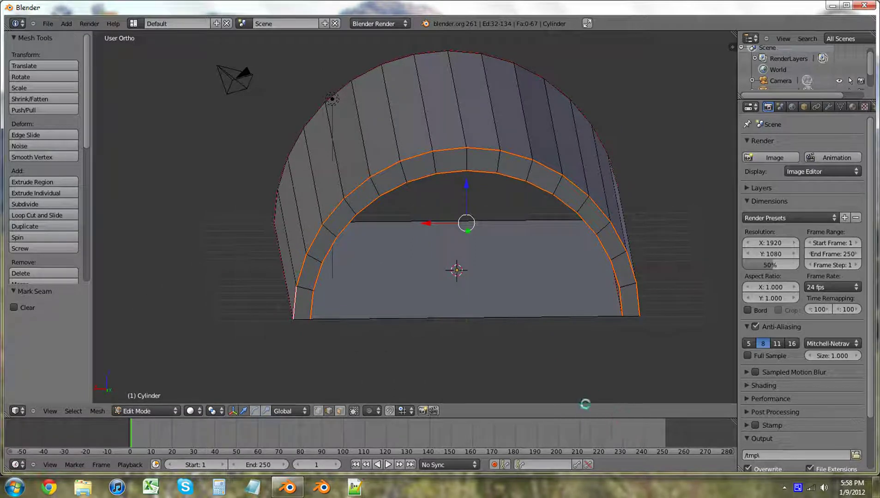
pyautogui.click(504, 394)
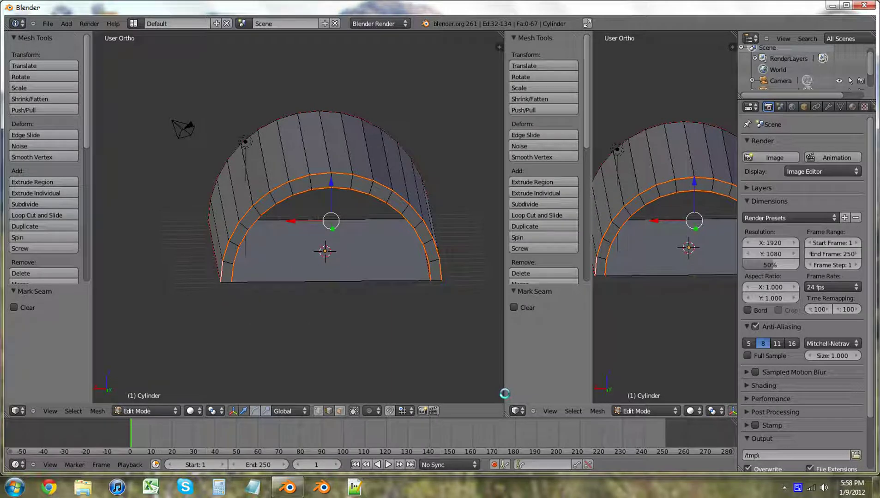
# - Hide the tool shelves and make the right-hand area a UV/Image Editor
pyautogui.press('t')
pyautogui.press('t')
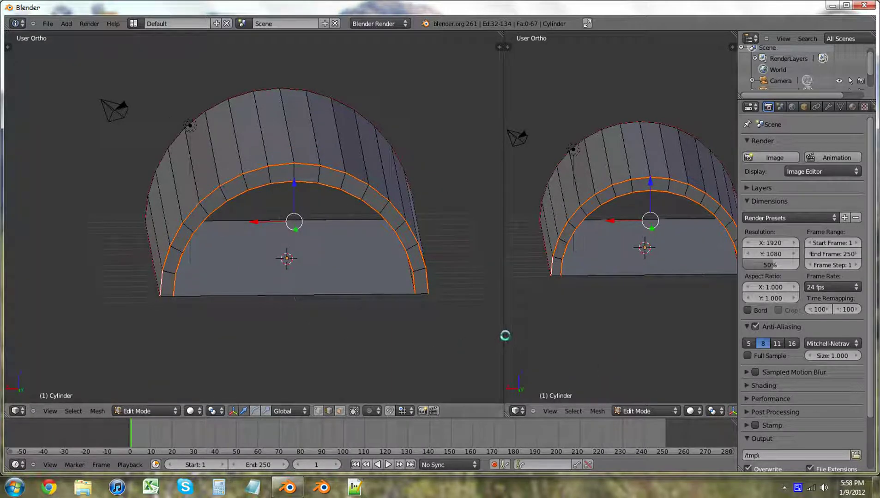
pyautogui.moveTo(504, 336); pyautogui.dragTo(449, 340)
pyautogui.click(461, 412)
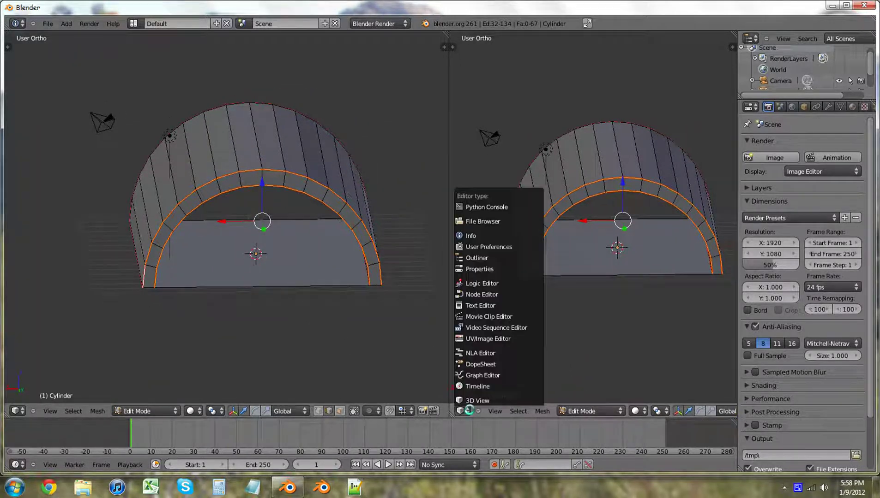
pyautogui.click(478, 340)
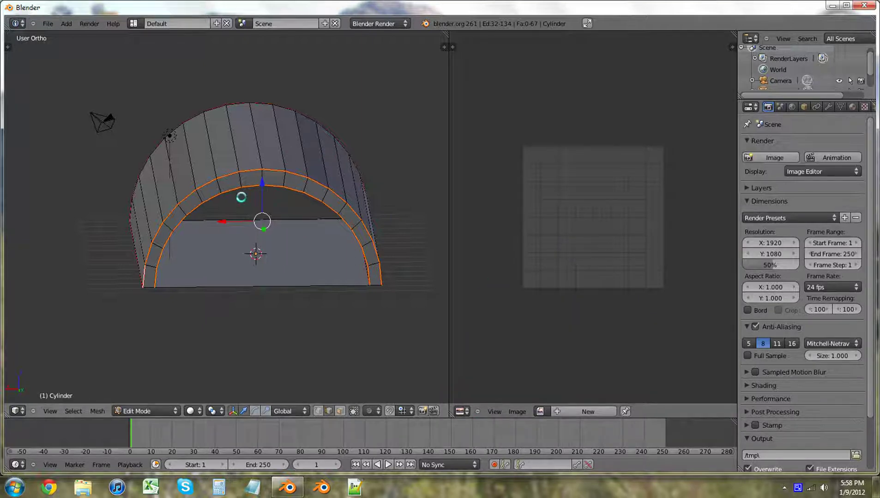
# - Select the whole arch mesh and unwrap it into a UV layout
pyautogui.press('a')
pyautogui.press('a')
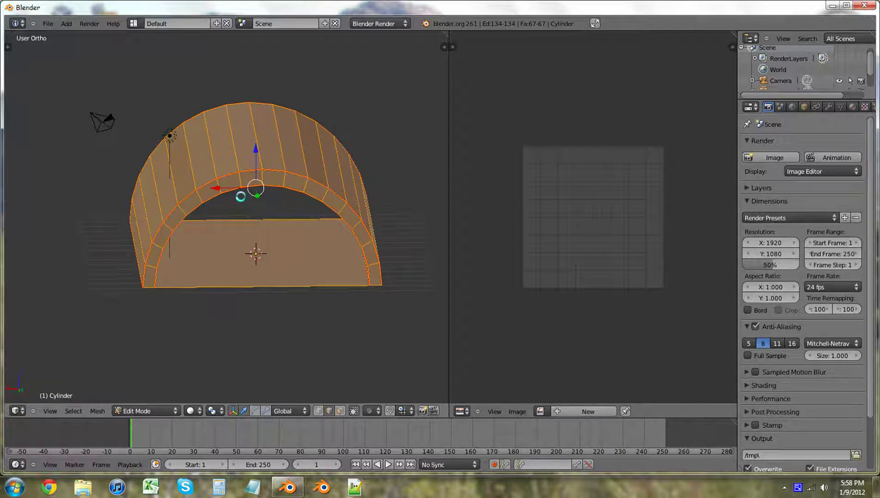
pyautogui.press('u')
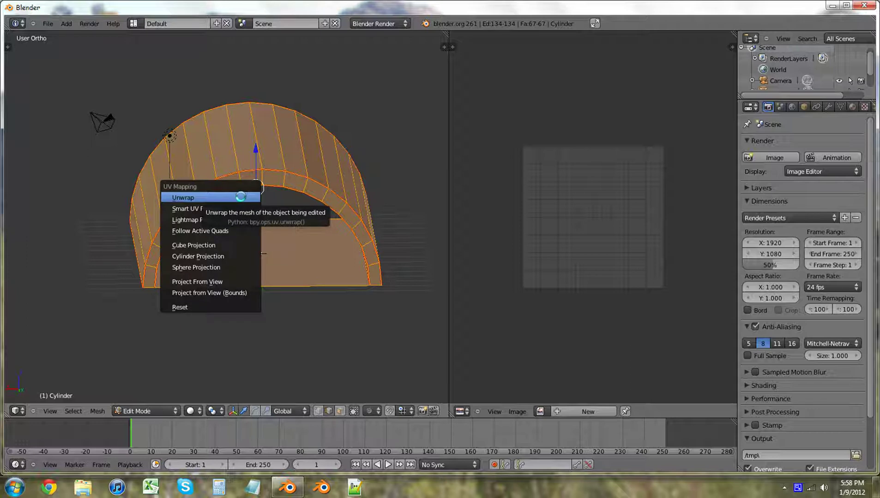
pyautogui.click(240, 197)
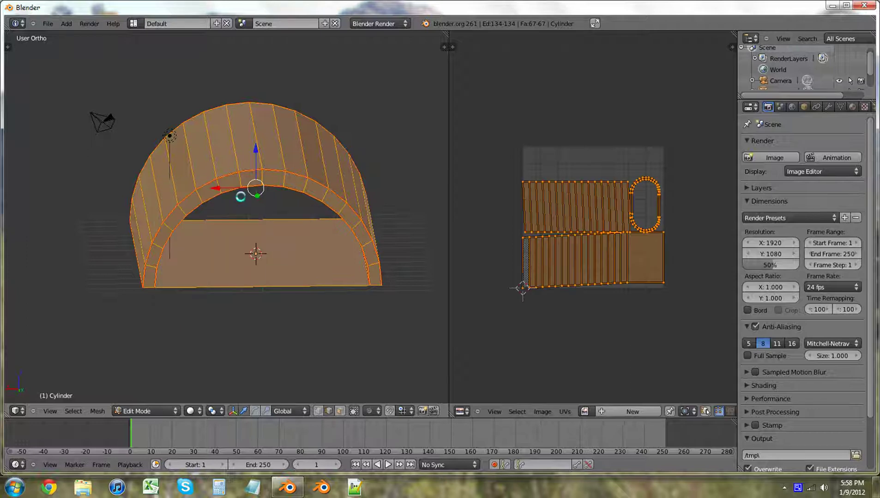
pyautogui.scroll(5, 587, 216)
pyautogui.scroll(1, 580, 189)
pyautogui.scroll(-1, 581, 188)
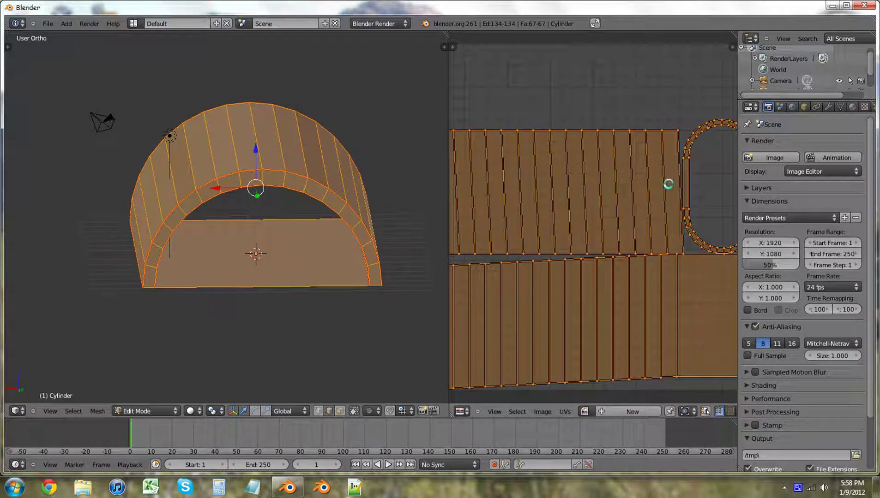
pyautogui.moveTo(363, 220); pyautogui.dragTo(358, 194, button='middle')
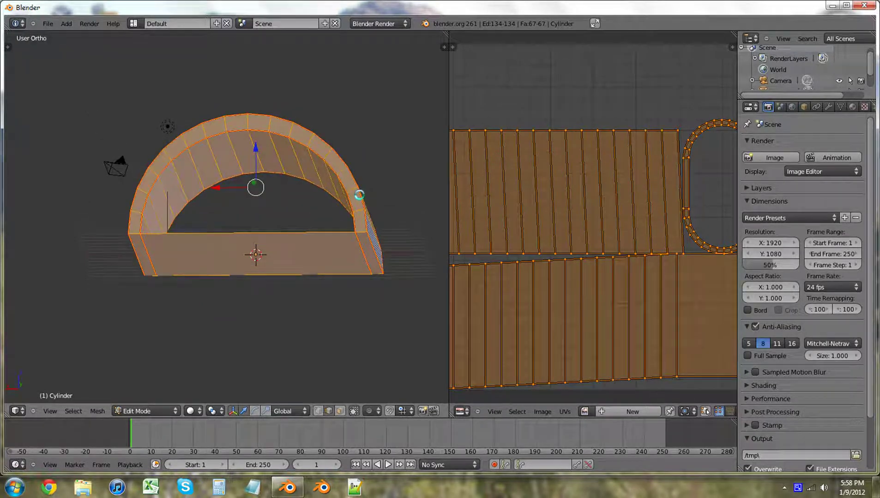
pyautogui.rightClick(366, 249)
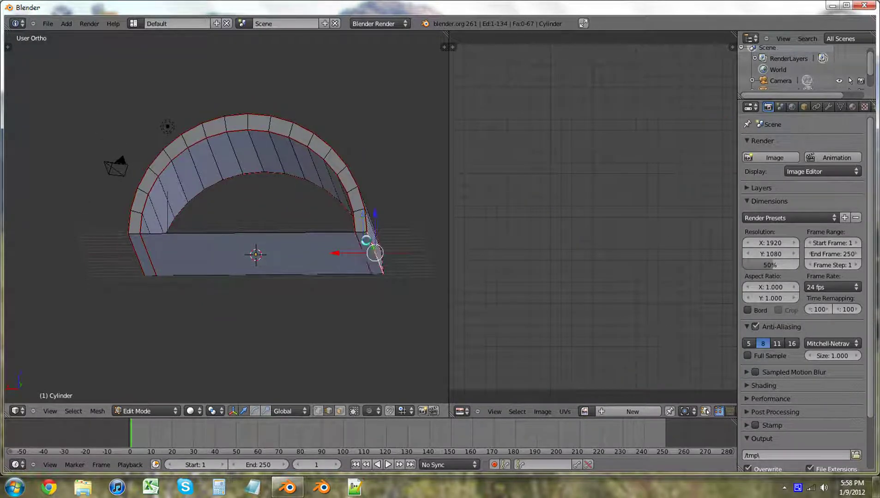
# - Switch to face select mode and select the arch's end faces to check their UVs
pyautogui.click(339, 411)
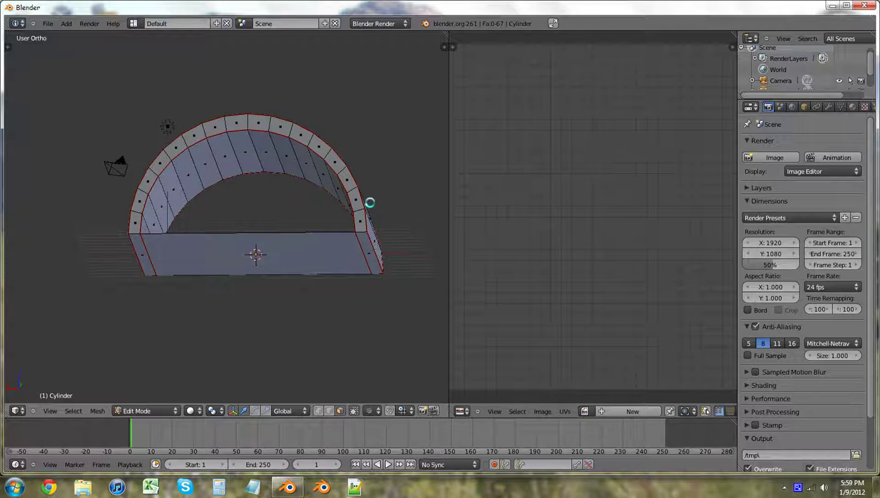
pyautogui.rightClick(367, 251)
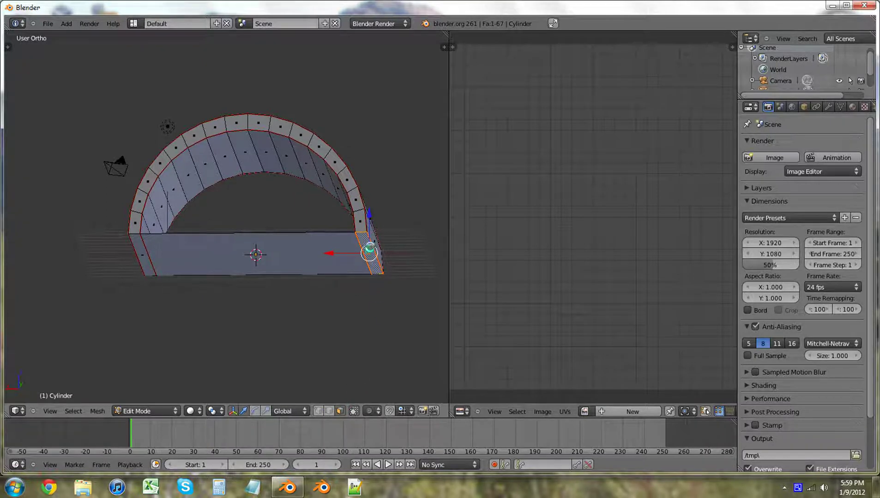
pyautogui.scroll(-5, 369, 249)
pyautogui.scroll(-3, 610, 213)
pyautogui.scroll(2, 611, 213)
pyautogui.rightClick(191, 233)
pyautogui.rightClick(298, 228)
pyautogui.press('a')
pyautogui.moveTo(276, 215); pyautogui.dragTo(279, 255, button='middle')
pyautogui.rightClick(298, 237)
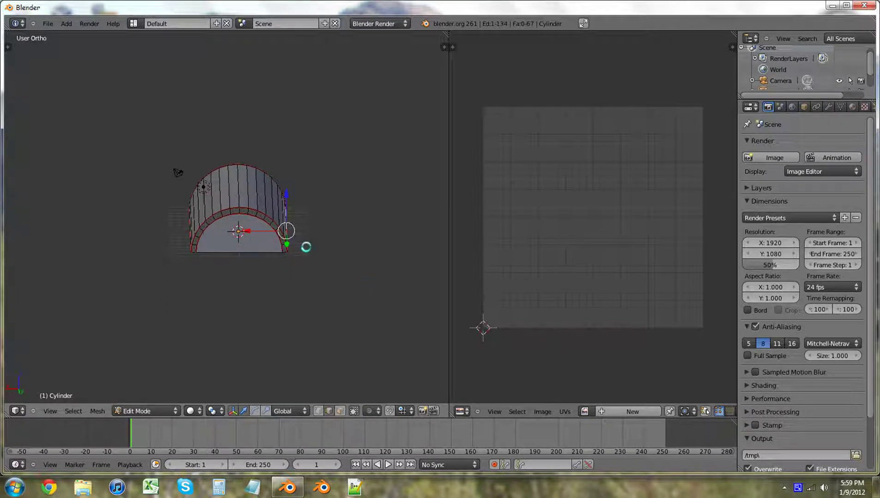
pyautogui.scroll(5, 264, 244)
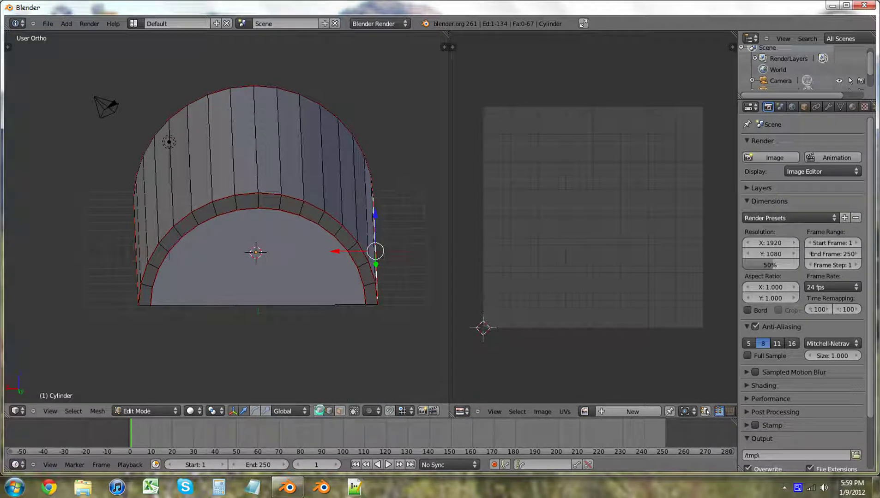
pyautogui.press('a')
pyautogui.press('a')
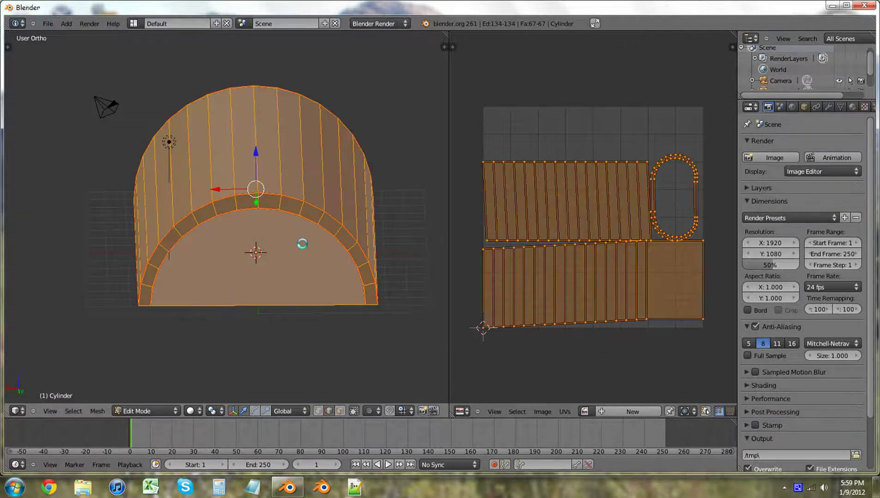
pyautogui.press('a')
pyautogui.press('a')
pyautogui.press('a')
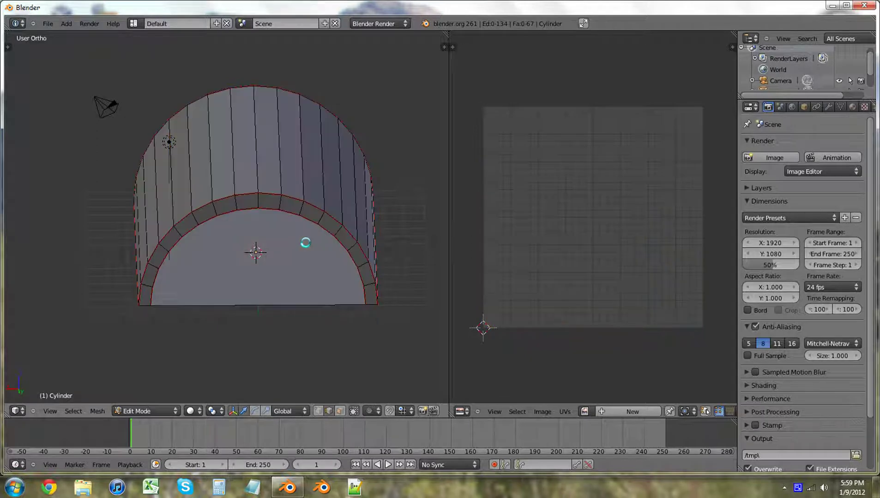
# - Mark the curved arch edges between the two bottom corner vertices as a seam
pyautogui.moveTo(351, 322); pyautogui.dragTo(167, 299, button='middle')
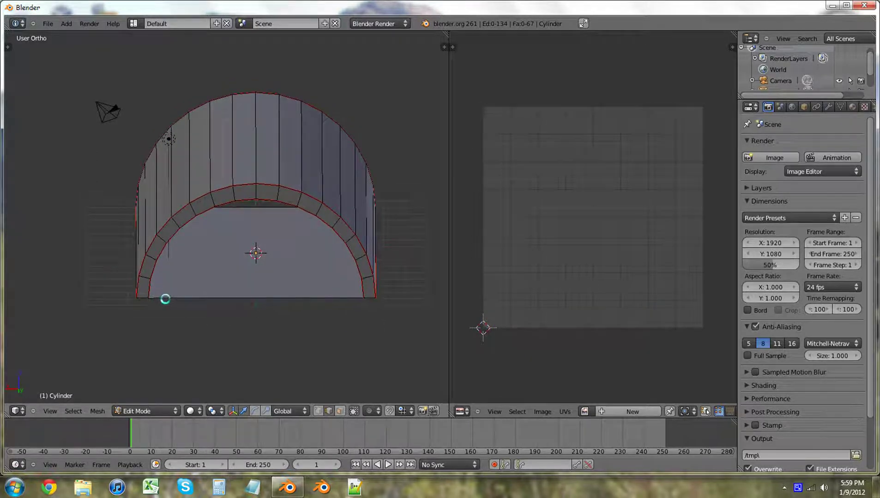
pyautogui.rightClick(139, 297)
pyautogui.keyDown('shift'); pyautogui.rightClick(370, 297); pyautogui.keyUp('shift')
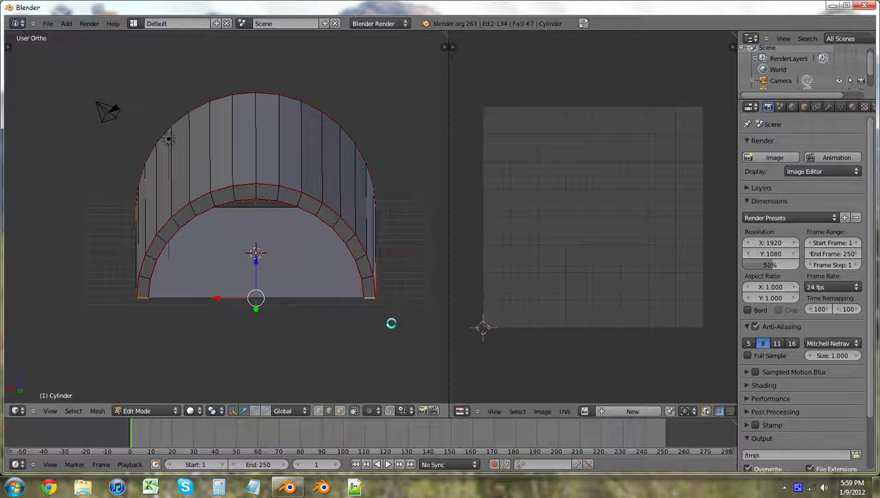
pyautogui.hotkey('ctrl', 'e')
pyautogui.click(391, 324)
# - Mark the arch's bottom edge as a seam
pyautogui.moveTo(316, 286); pyautogui.dragTo(36, 288, button='middle')
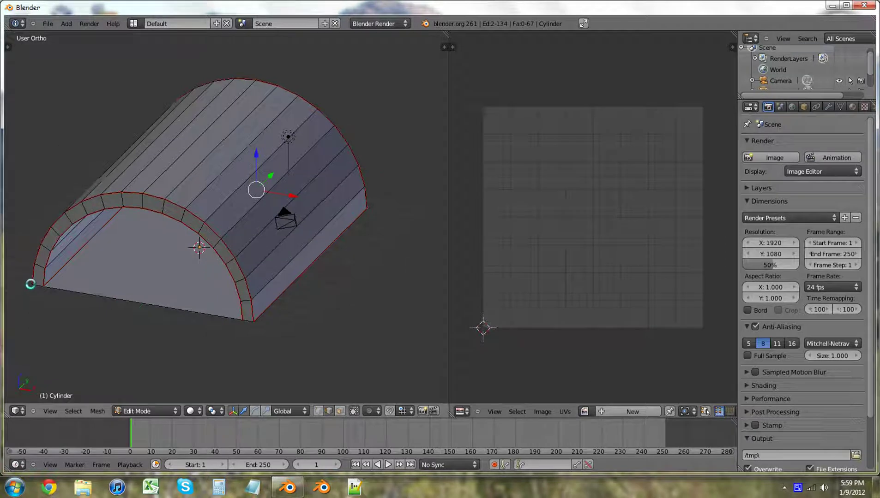
pyautogui.rightClick(35, 283)
pyautogui.keyDown('shift'); pyautogui.rightClick(248, 319); pyautogui.keyUp('shift')
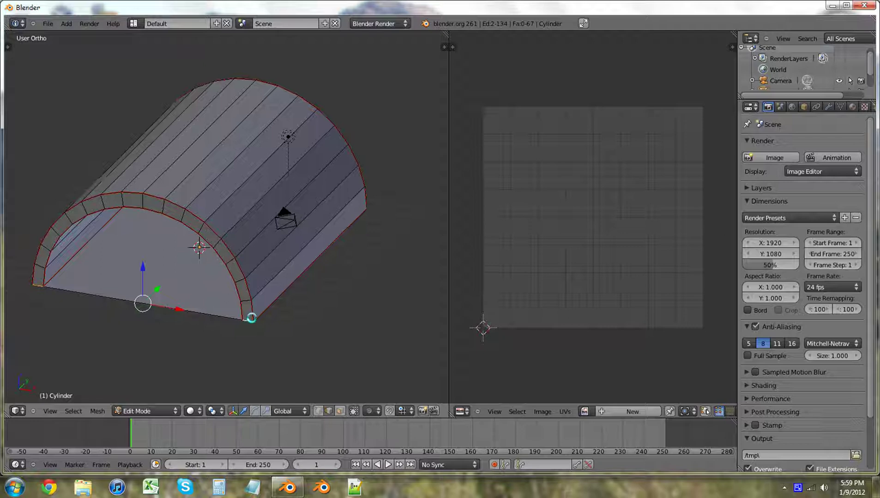
pyautogui.hotkey('ctrl', 'e')
pyautogui.click(251, 318)
# - Select the whole mesh and bring up the UV unwrap options
pyautogui.press('a')
pyautogui.press('a')
pyautogui.press('u')
pyautogui.click(222, 262)
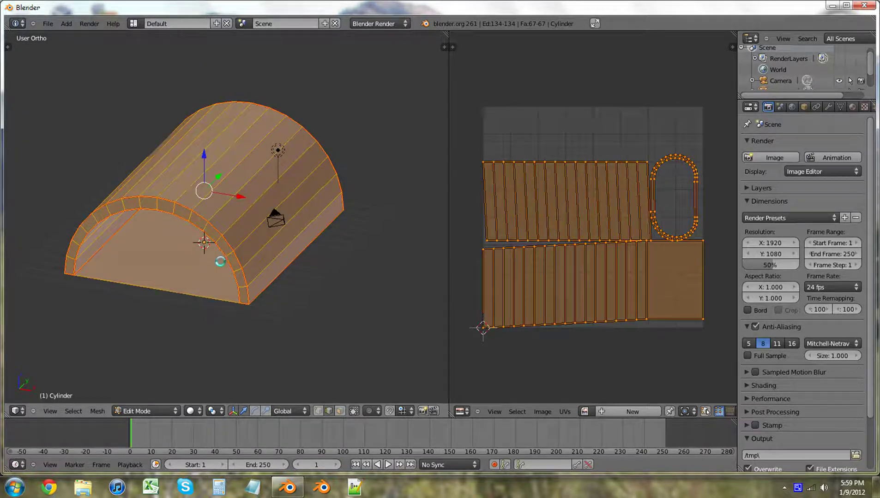
# - Unwrap the arch along its seams into separate end-rim, wall-strip and floor islands
pyautogui.press('u')
pyautogui.click(182, 253)
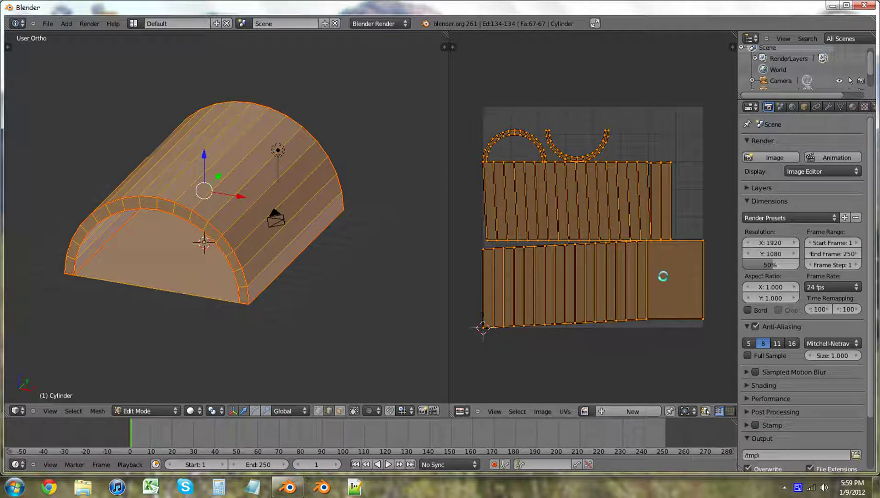
pyautogui.moveTo(237, 274); pyautogui.dragTo(296, 222, button='middle')
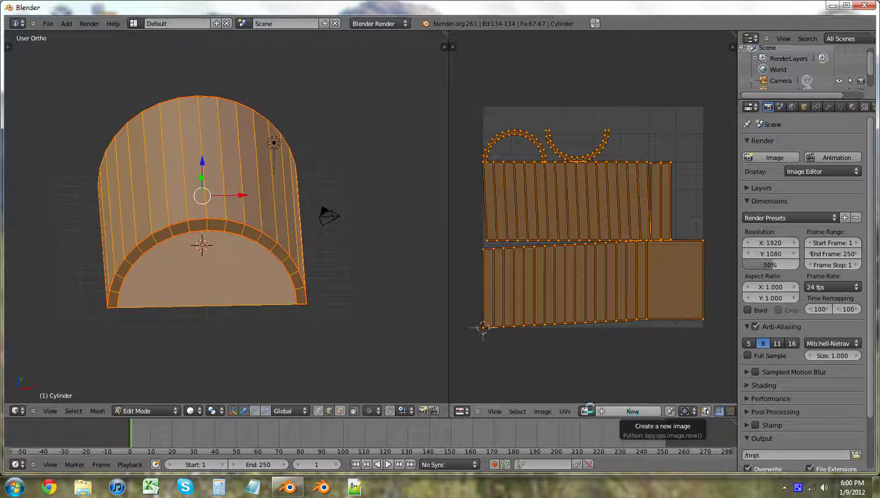
# - Use UVs > Export UV Layout to save Hanger_Texture.png in the World 001 folder
pyautogui.click(562, 411)
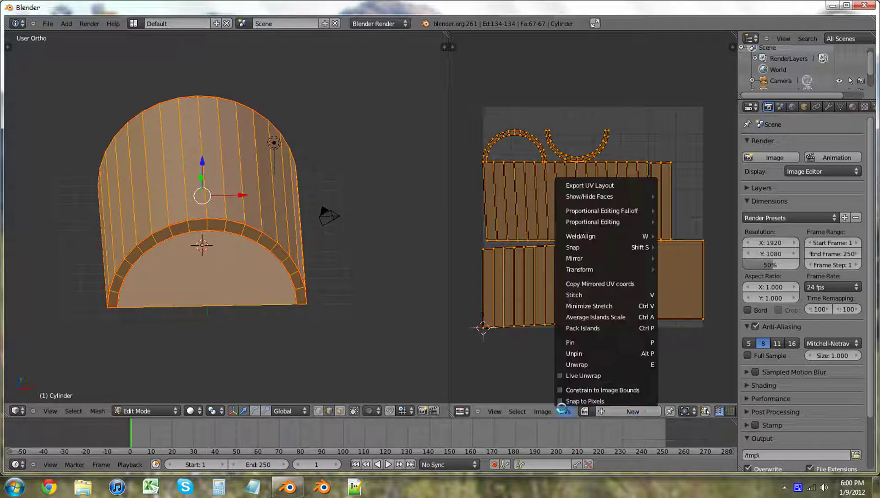
pyautogui.click(590, 188)
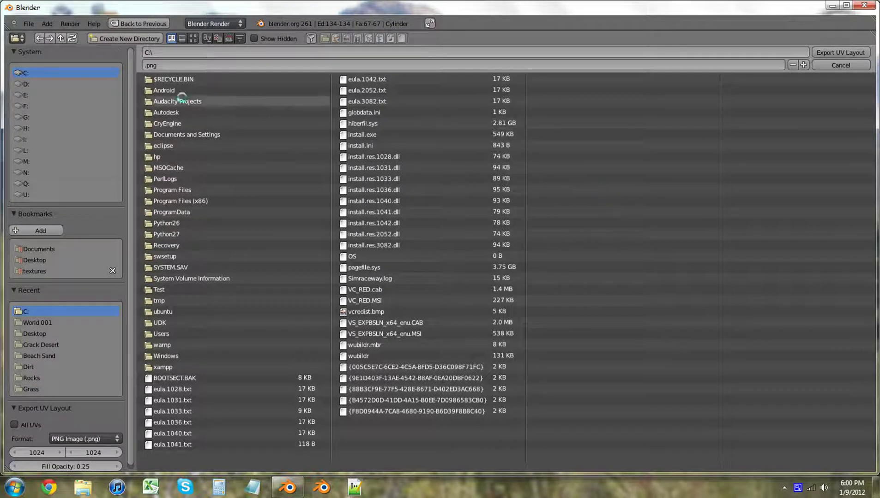
pyautogui.click(31, 322)
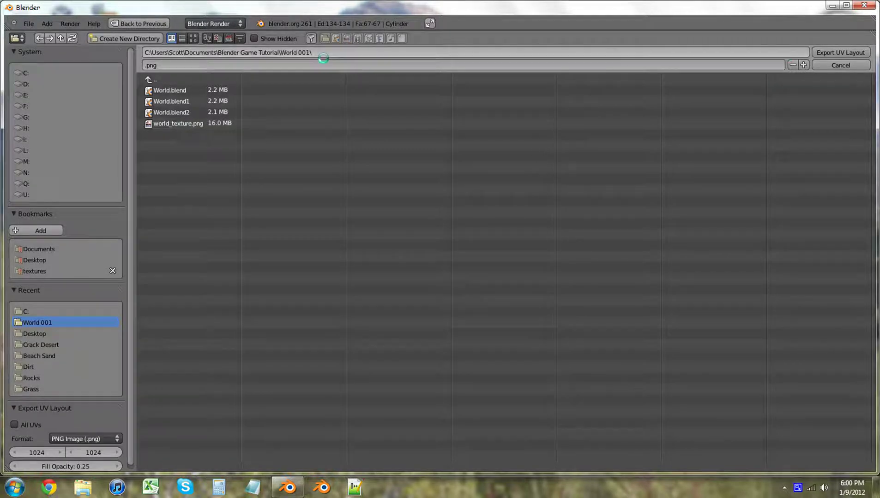
pyautogui.click(187, 67)
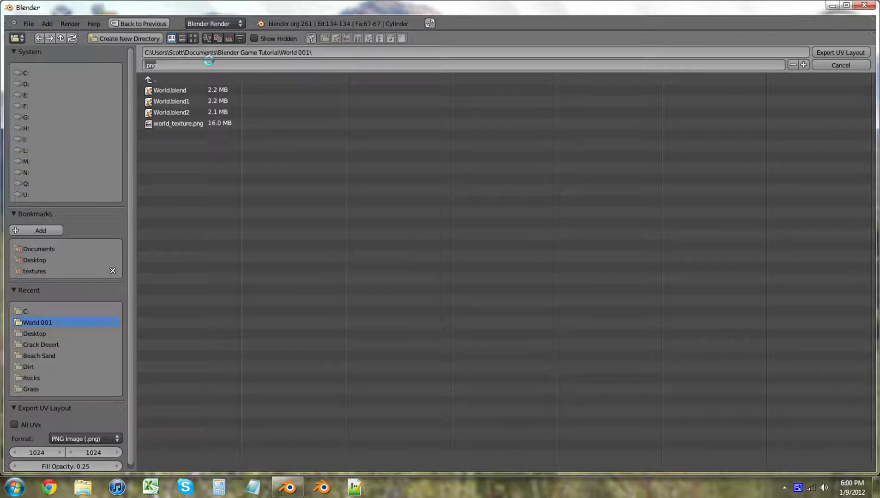
pyautogui.write('h')
pyautogui.press('Return')
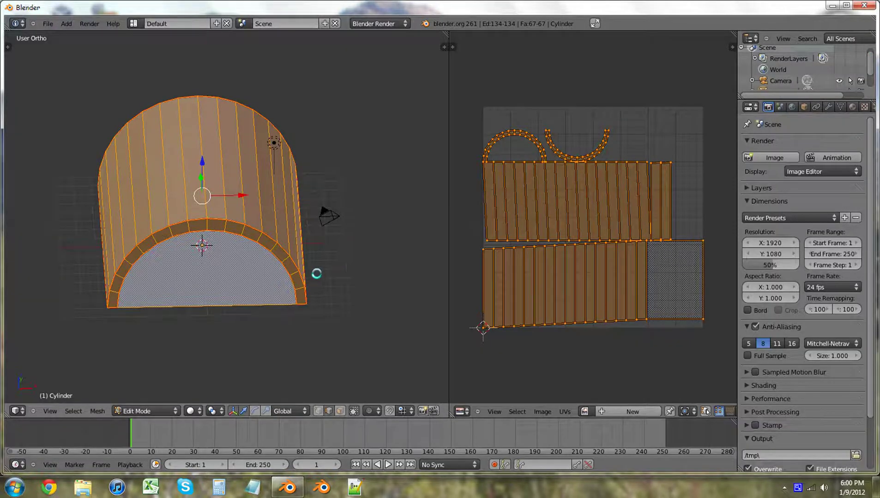
pyautogui.moveTo(317, 273); pyautogui.dragTo(259, 252, button='middle')
pyautogui.click(83, 487)
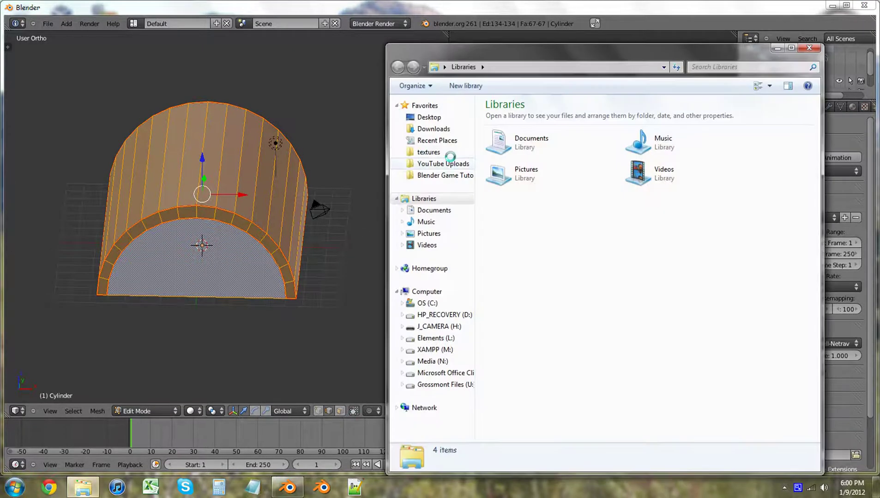
pyautogui.click(444, 152)
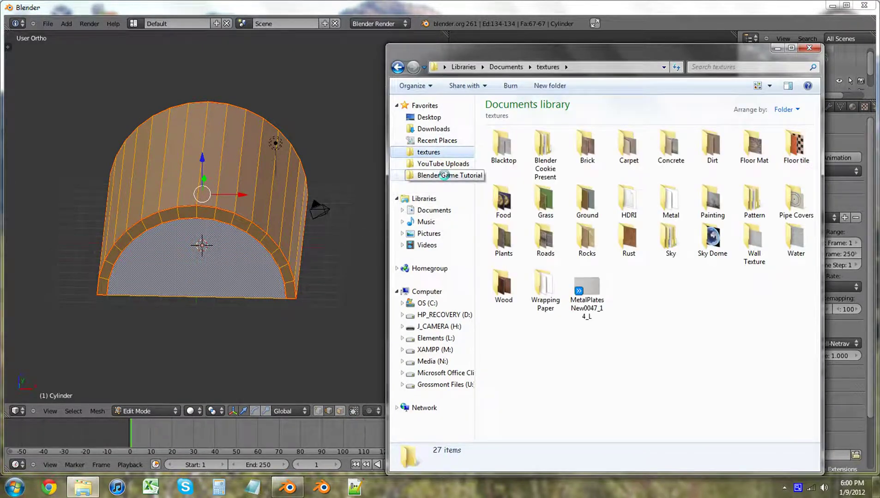
pyautogui.click(437, 176)
pyautogui.doubleClick(502, 147)
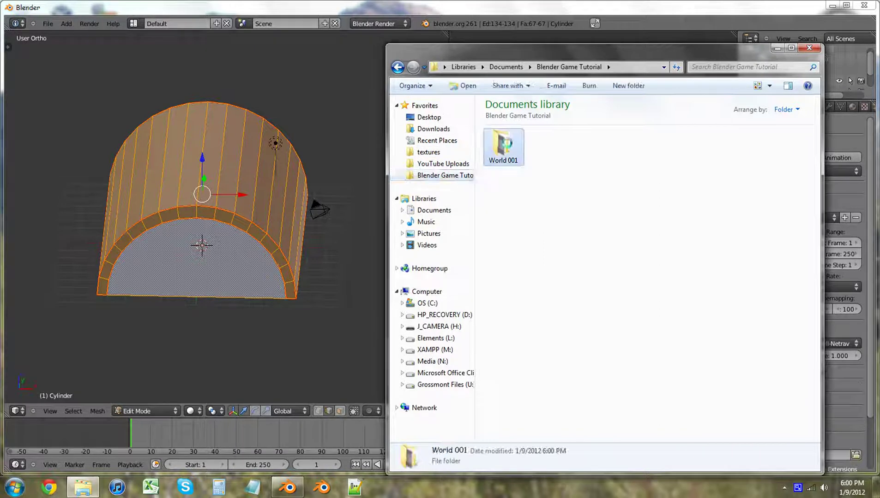
pyautogui.doubleClick(501, 147)
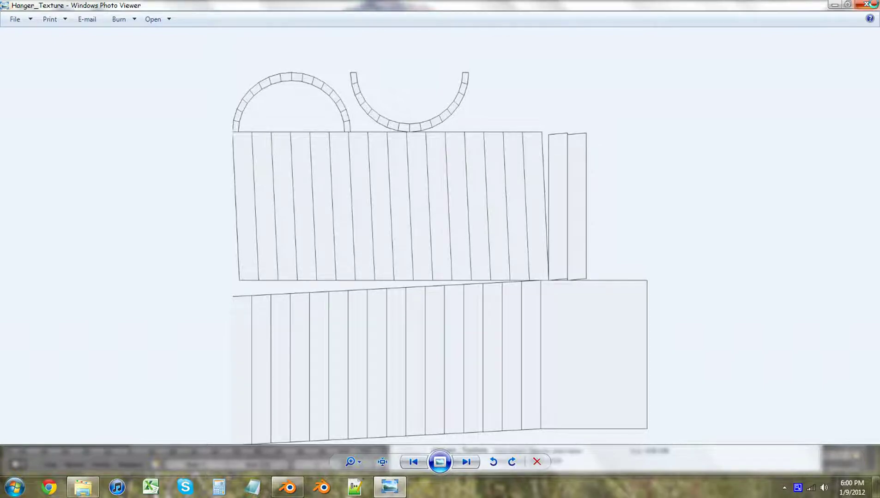
pyautogui.click(866, 4)
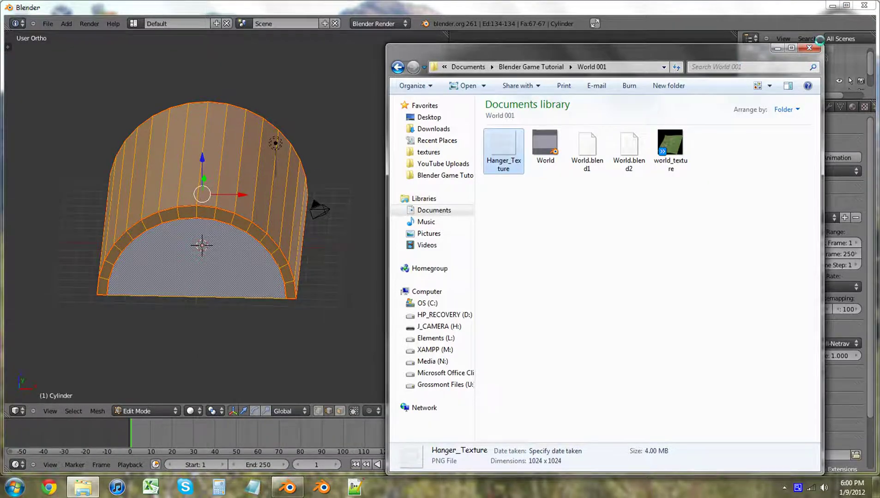
pyautogui.click(808, 48)
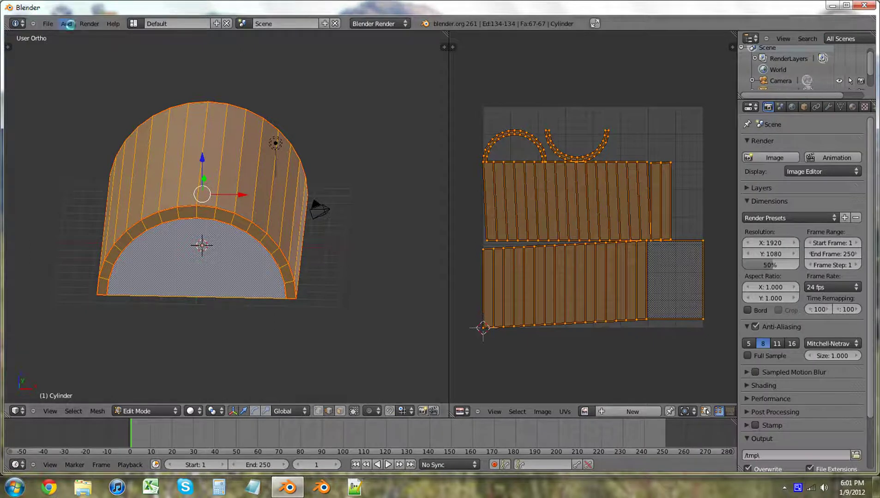
# - Use File > Save As to save the scene as Hanger.blend in World 001
pyautogui.click(47, 23)
pyautogui.click(72, 103)
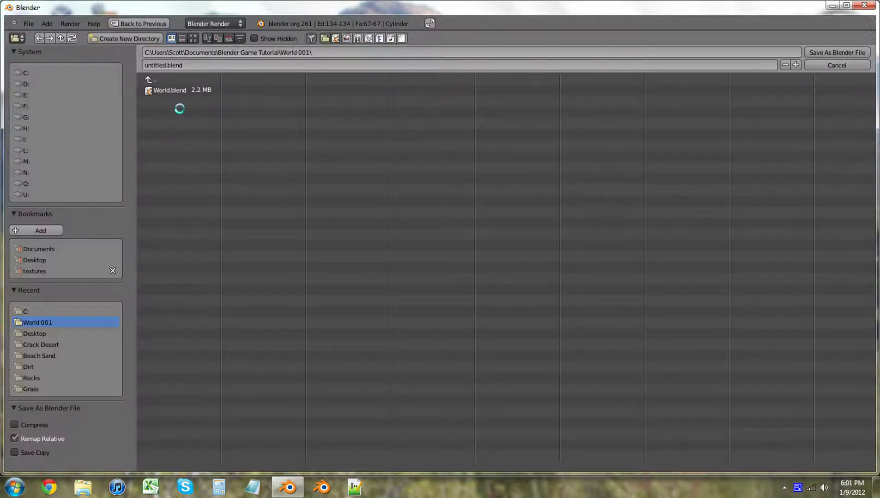
pyautogui.click(162, 65)
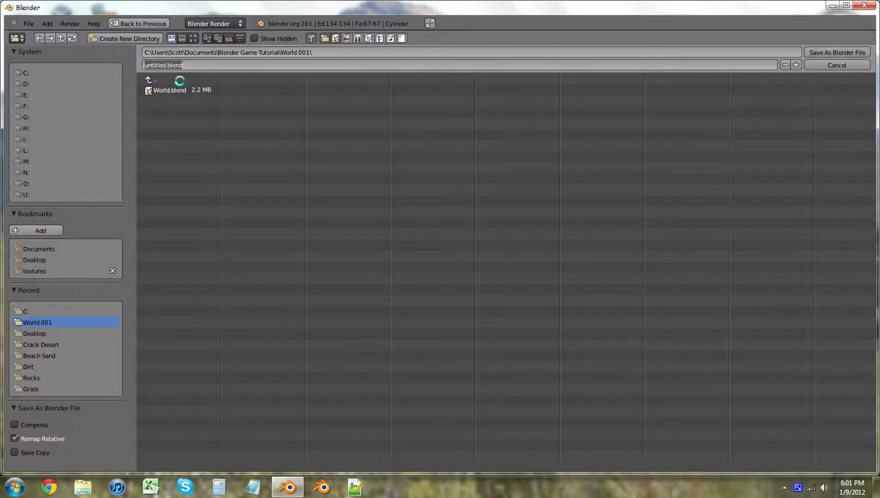
pyautogui.write('hanger')
pyautogui.press('Return')
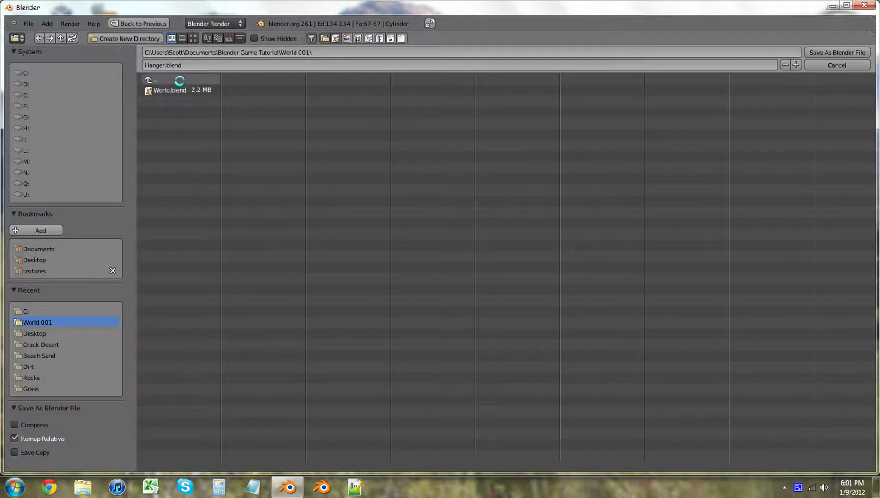
pyautogui.click(856, 52)
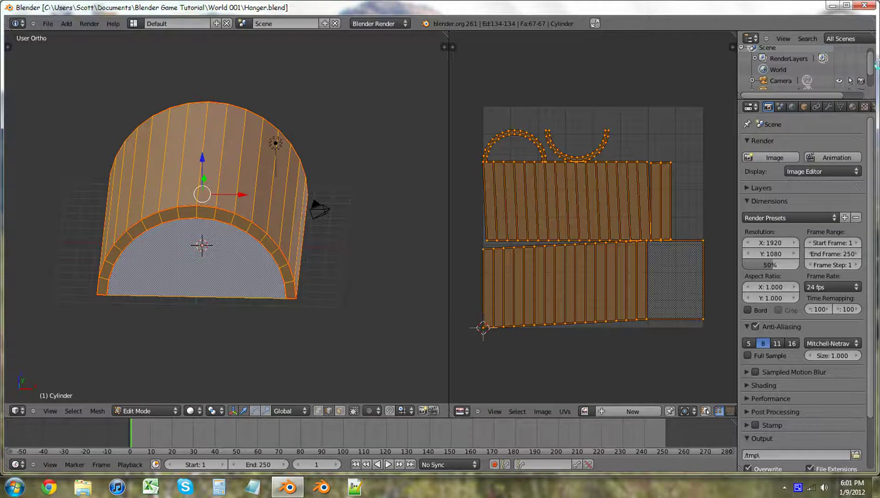
# - Rename the Cylinder object to Hanger in the Outliner, fixing the 'Hangert' typo
pyautogui.scroll(-2, 824, 73)
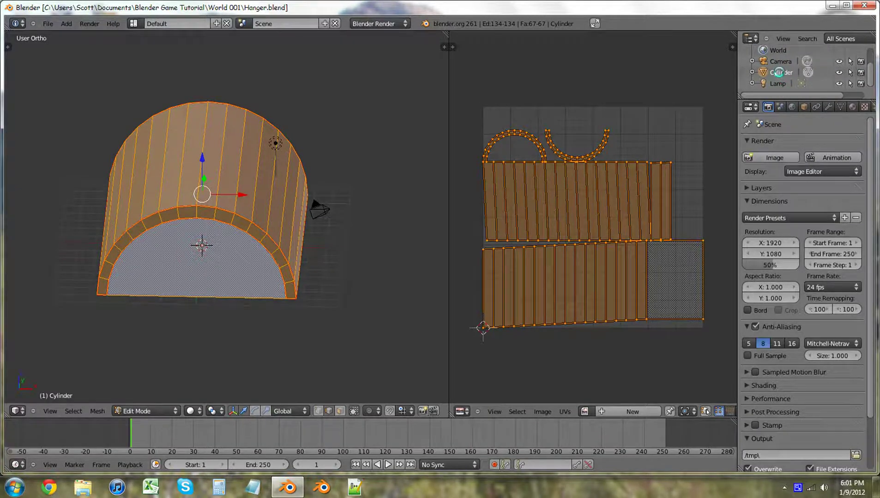
pyautogui.doubleClick(779, 73)
pyautogui.write('Hangert')
pyautogui.press('Return')
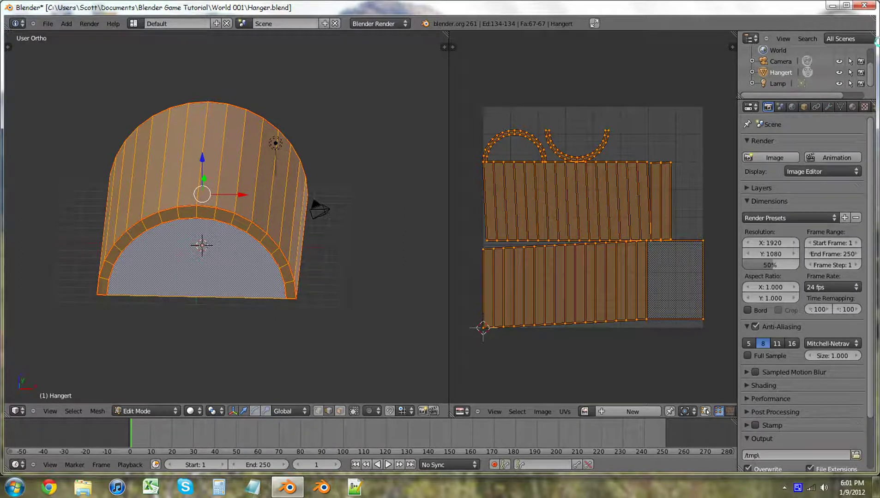
pyautogui.doubleClick(778, 73)
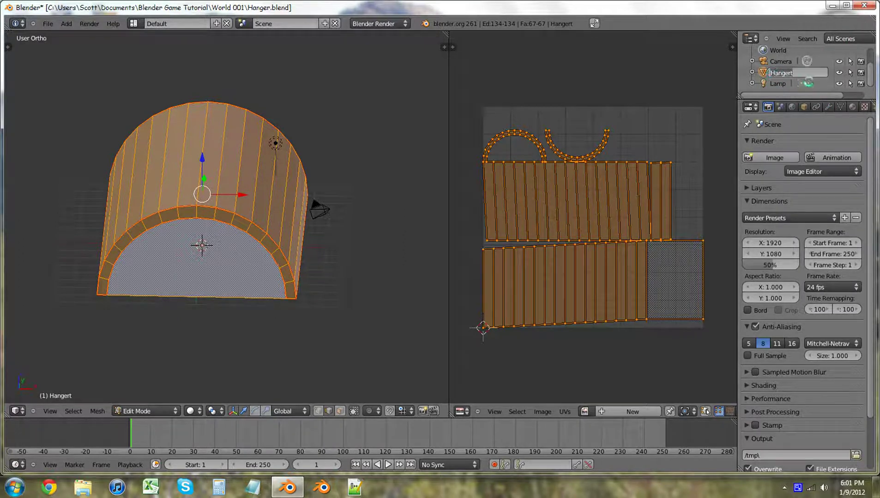
pyautogui.write('Hanger')
pyautogui.press('Return')
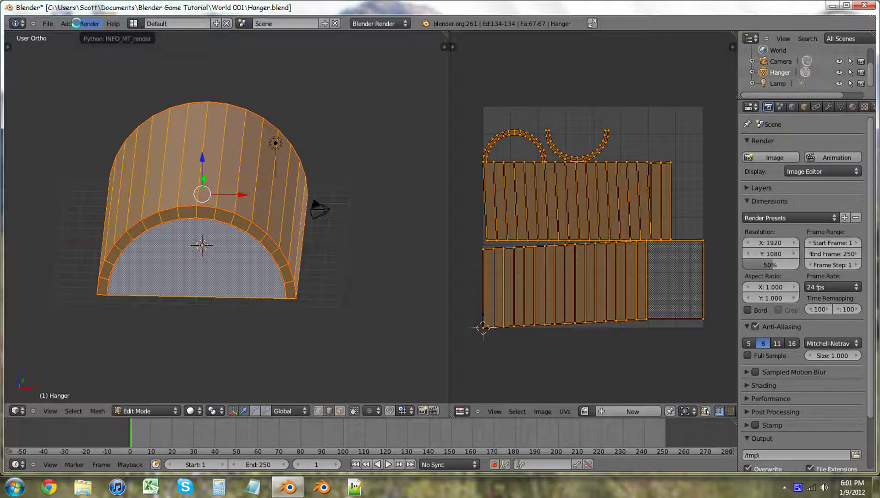
# - Save over the existing Hanger.blend with Ctrl+S, confirming the overwrite
pyautogui.hotkey('ctrl', 's')
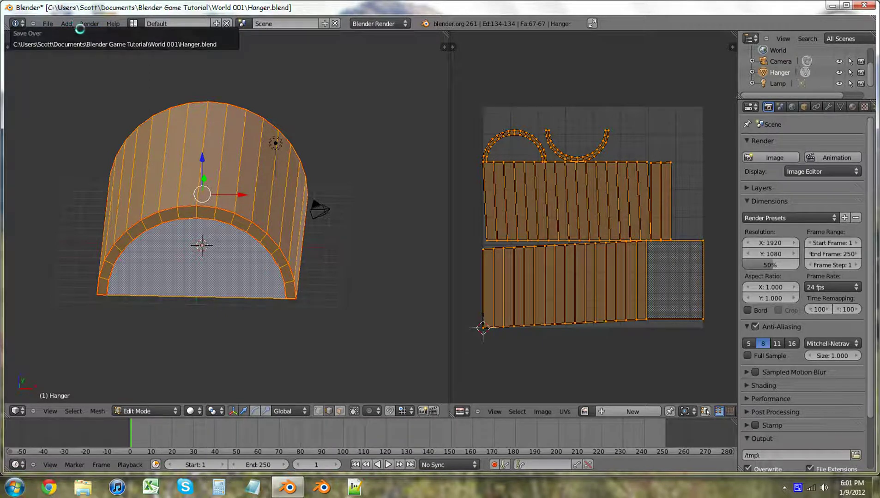
pyautogui.click(95, 43)
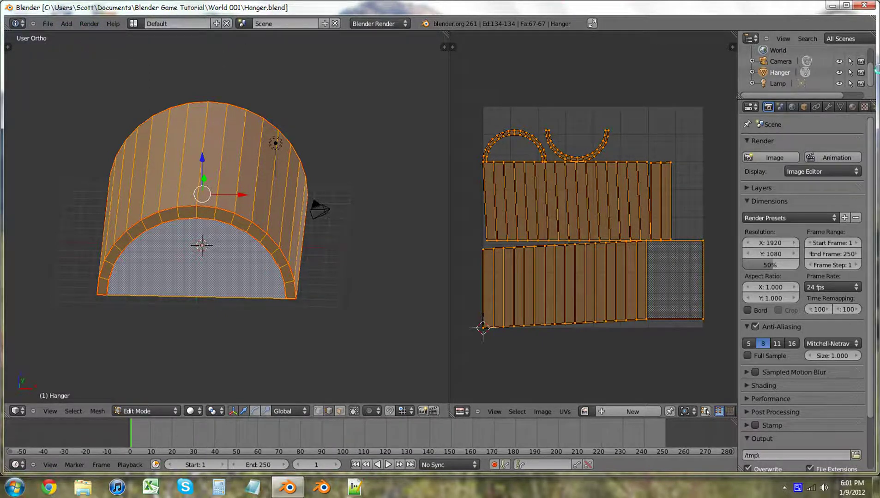